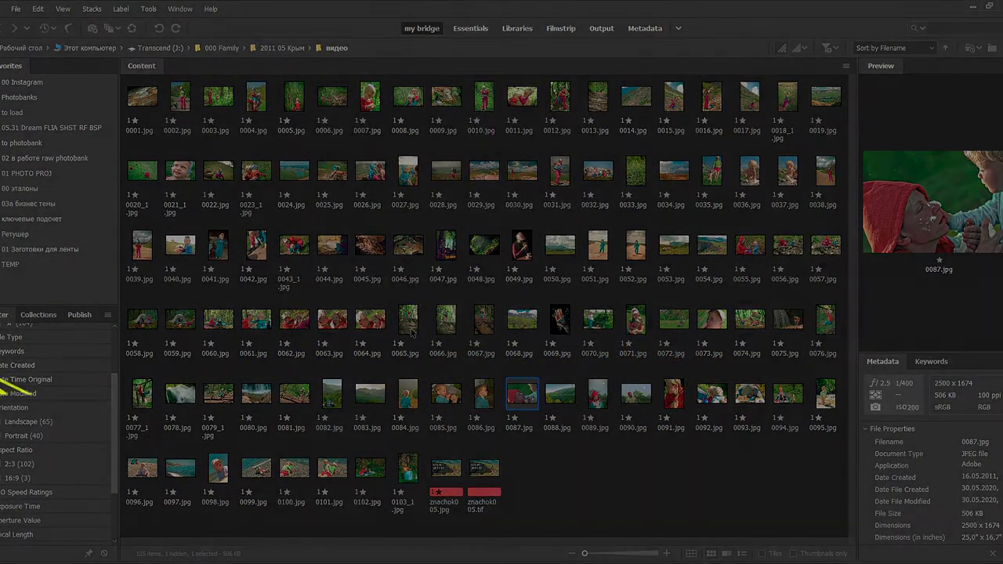
Inspect the dimensions of photos 0065.jpg and 0064.jpg, and briefly view the folder filtered to the 2:3 aspect ratio
click(411, 332)
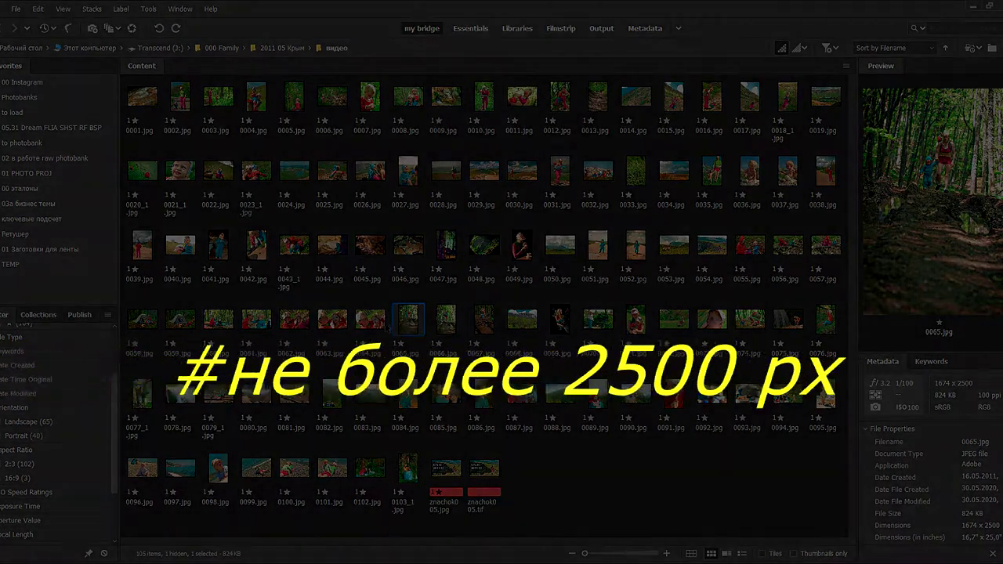
key(Left)
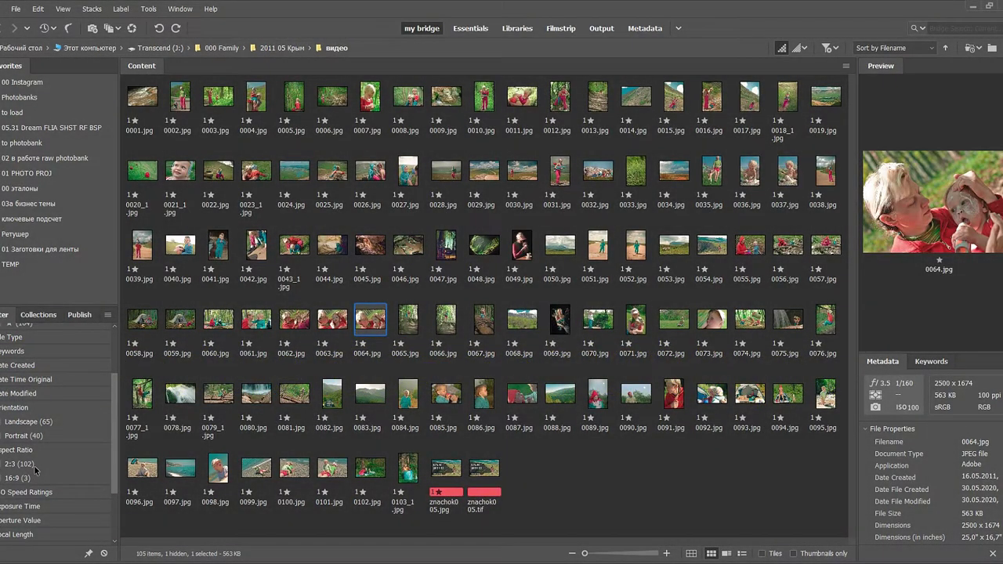
click(35, 467)
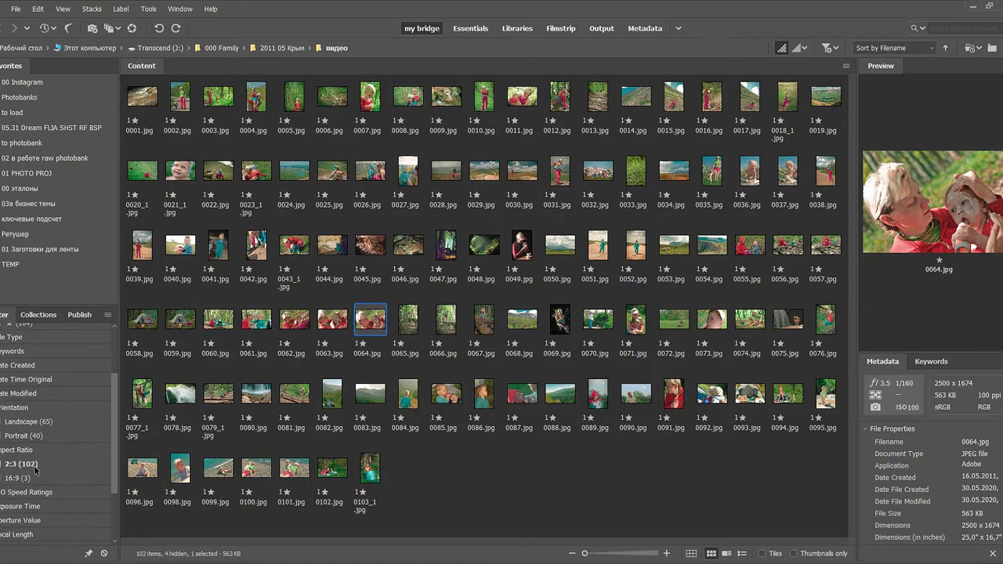
click(35, 468)
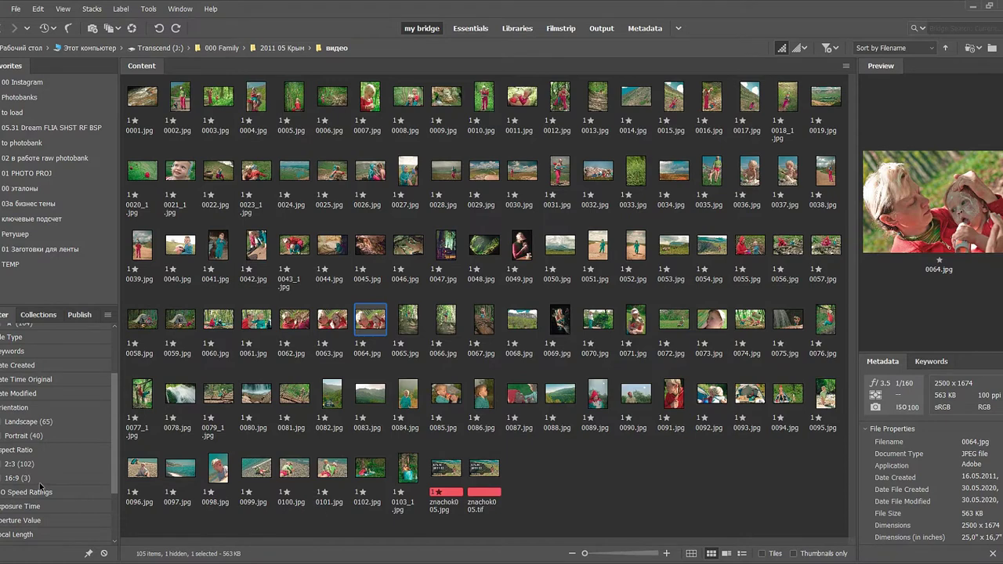
Filter the folder to the 16:9 aspect ratio, preview 0097.jpg and znachok005.jpg, and clear the filter
click(27, 480)
click(147, 105)
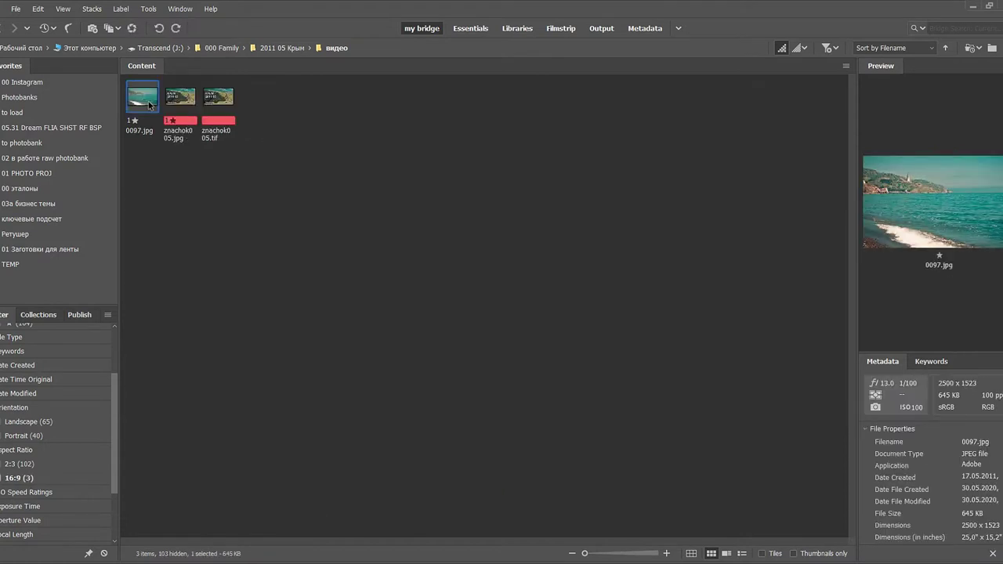
click(180, 104)
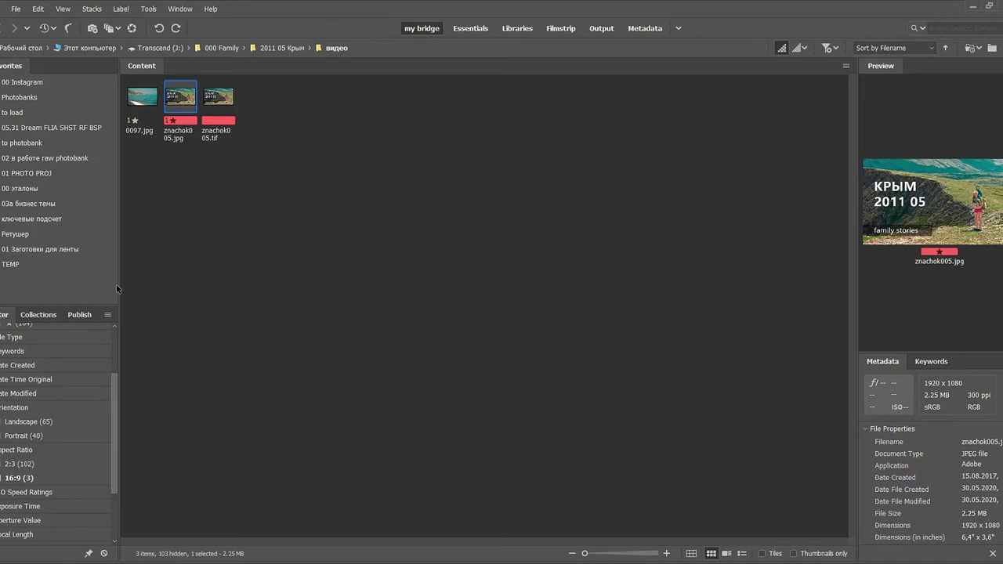
click(28, 481)
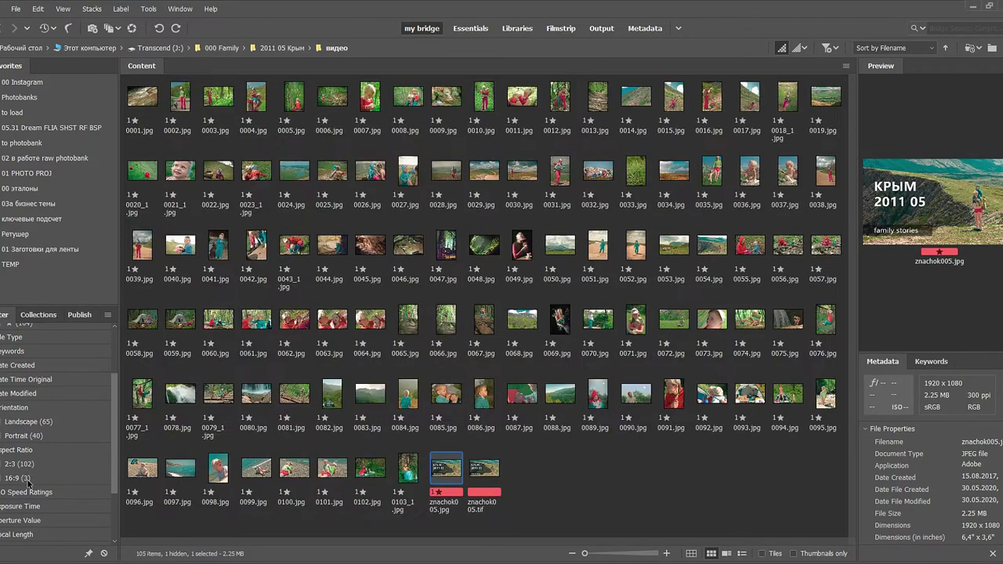
View the landscape photos and the portrait photos separately by orientation, and clear the orientation filter
click(38, 424)
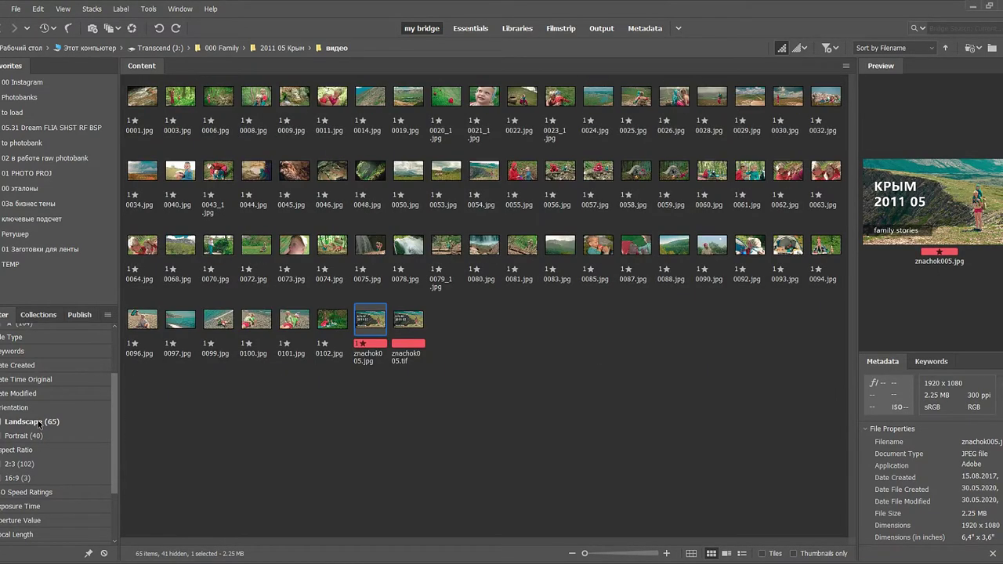
click(39, 424)
click(39, 438)
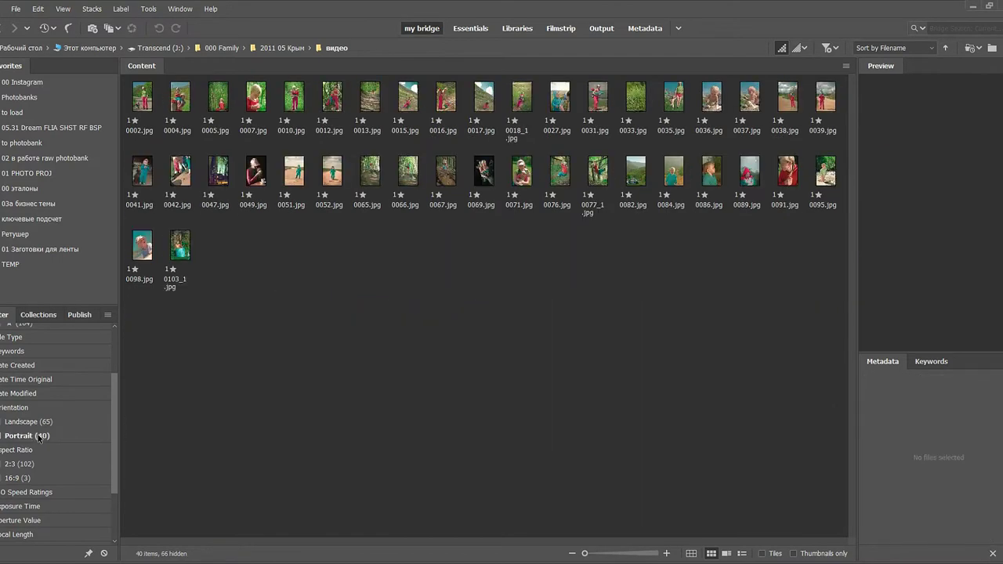
click(37, 436)
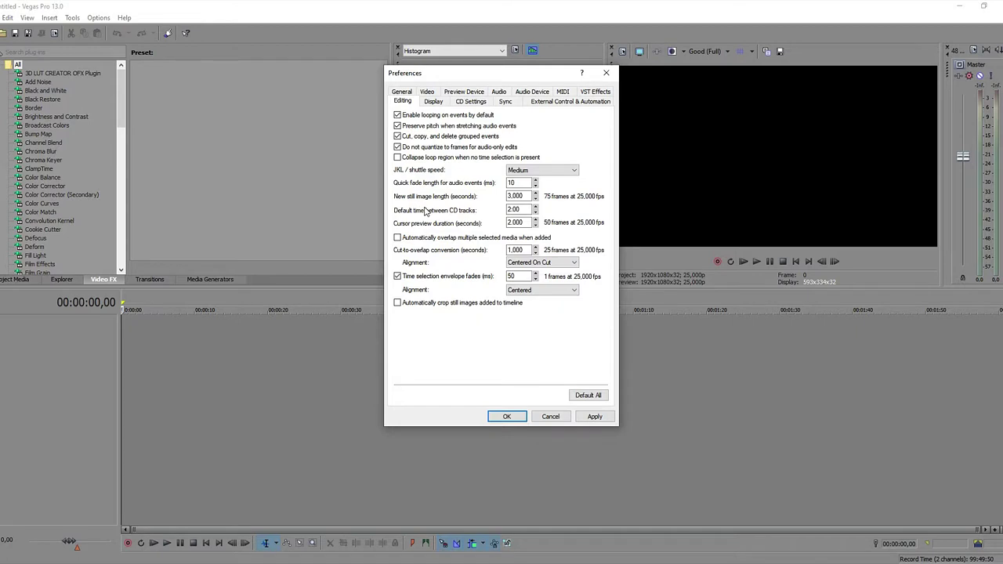
In Vegas Pro, set the new still image length to 3 seconds in the editing preferences
click(511, 196)
click(513, 417)
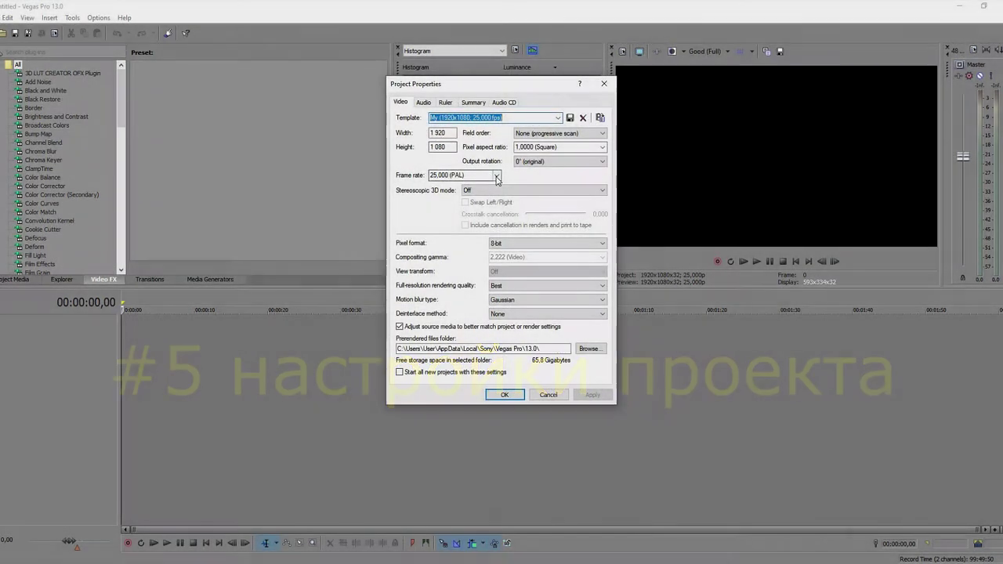
Set the project frame rate to 29,970 (NTSC) in the project properties and apply it
click(496, 177)
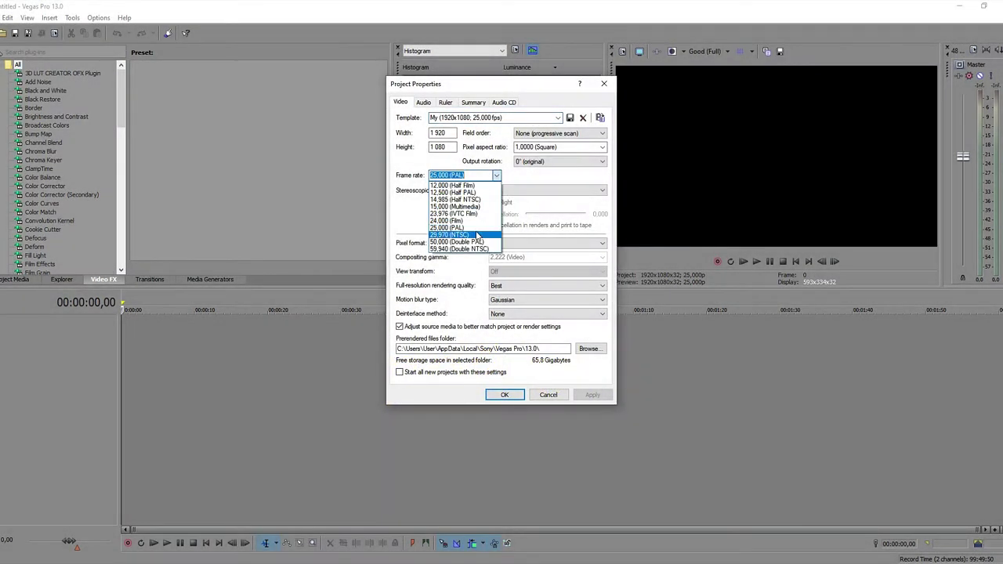
click(477, 235)
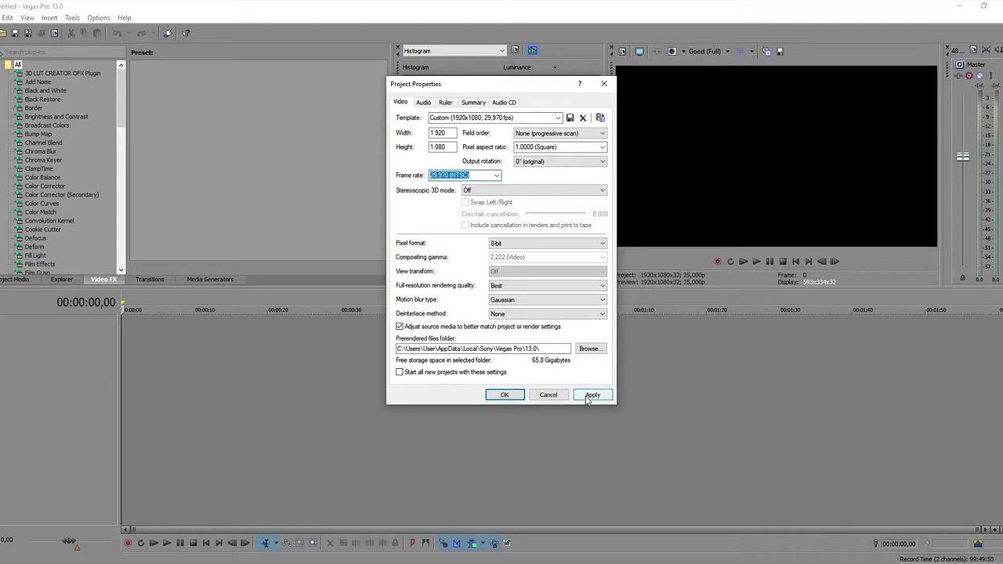
click(588, 396)
click(505, 395)
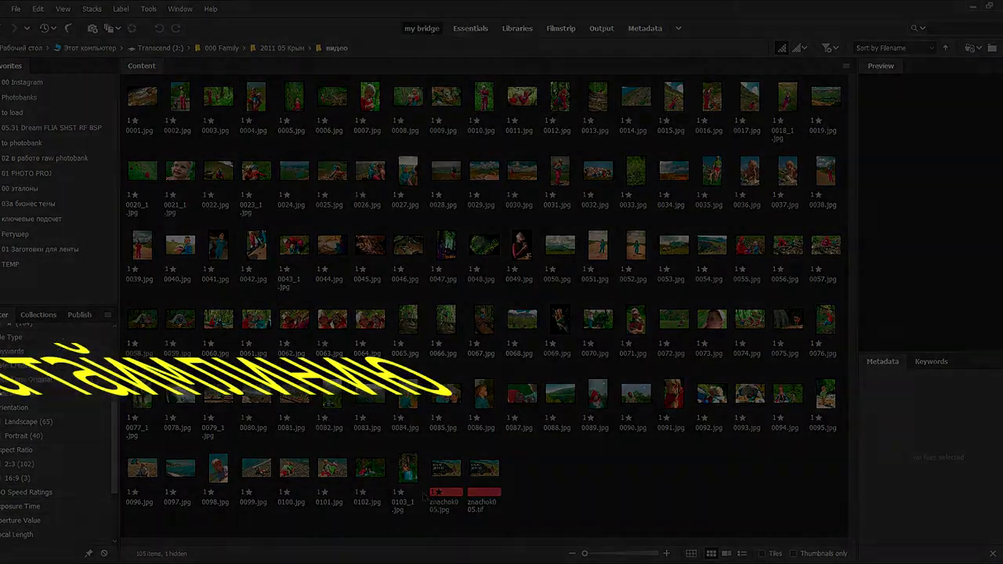
Select all photos from 0001.jpg to 0103_1.jpg in Bridge and place them on the Vegas Pro timeline as a sequence
click(408, 470)
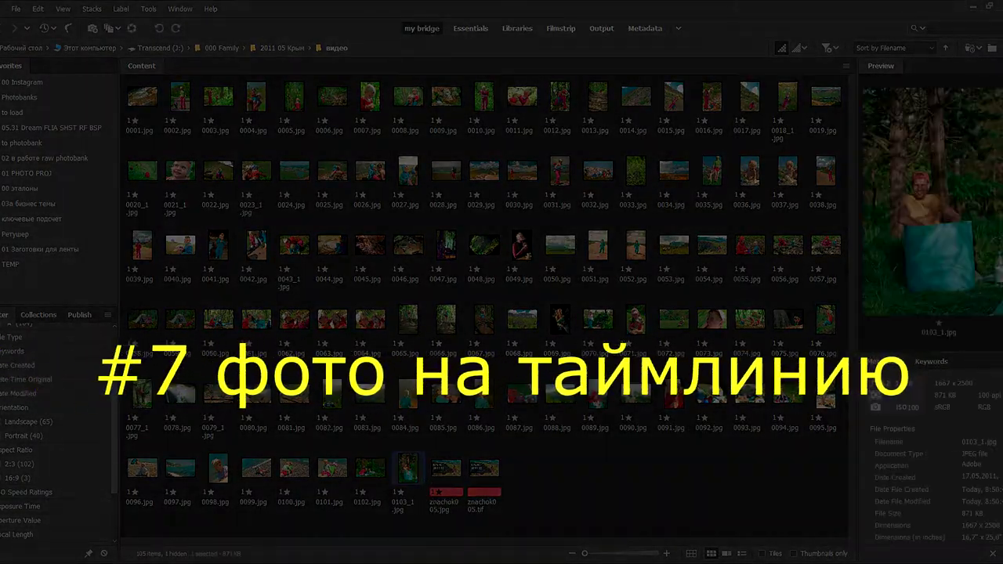
key(ctrl+a)
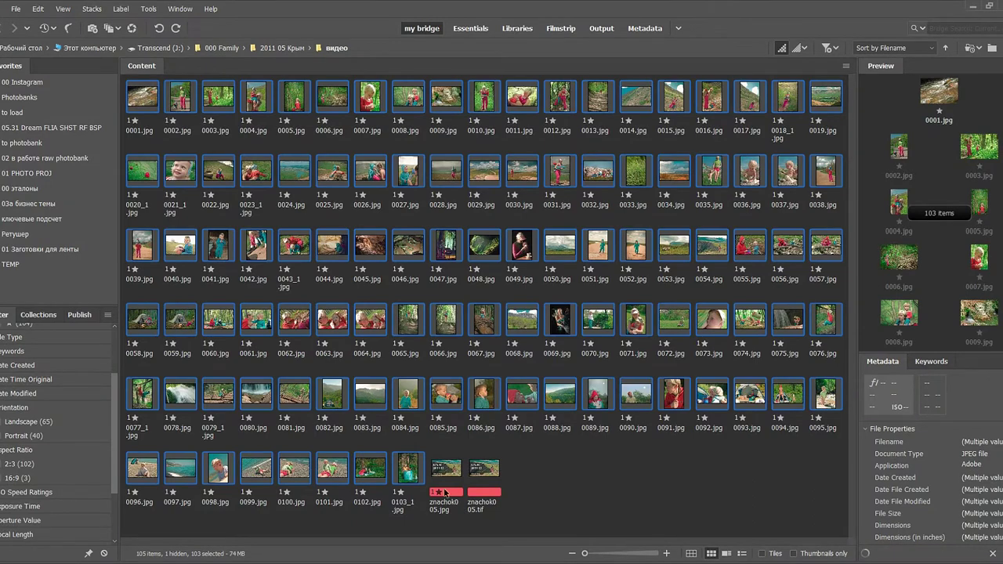
drag(411, 464, 259, 510)
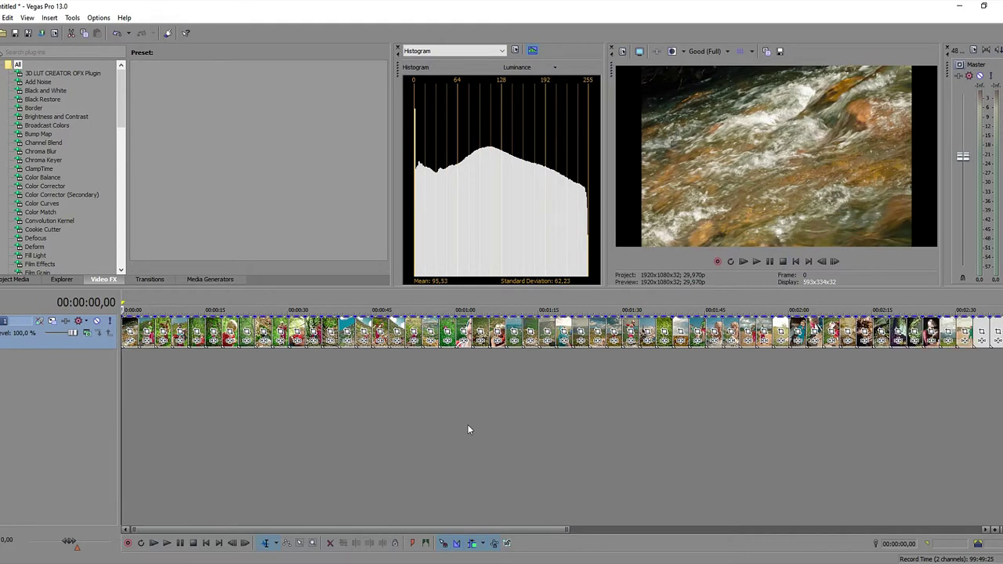
scroll(468, 430, down, 3)
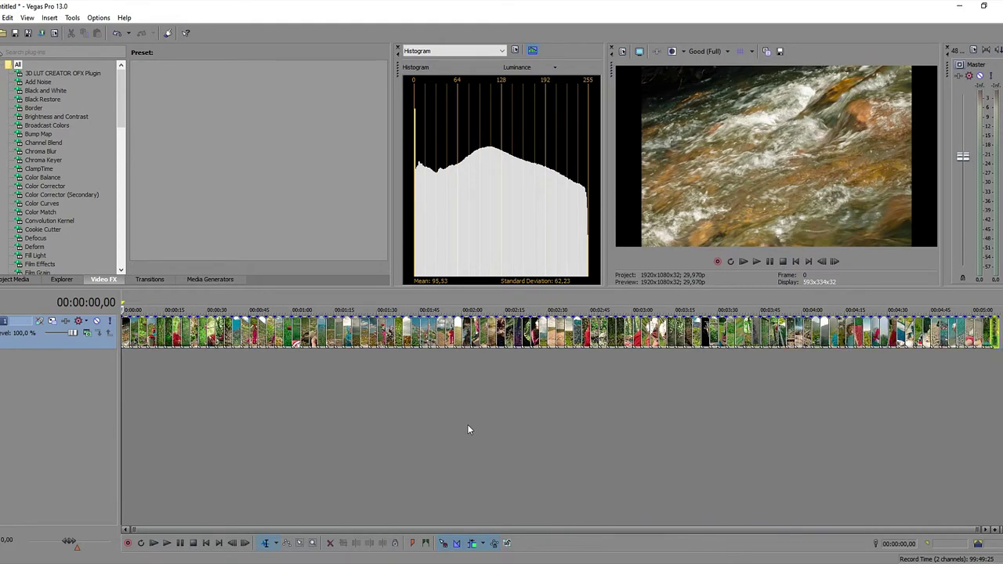
Apply the default Cross Effect transition between all photo events on the track and close its settings window
click(152, 279)
scroll(178, 368, up, 5)
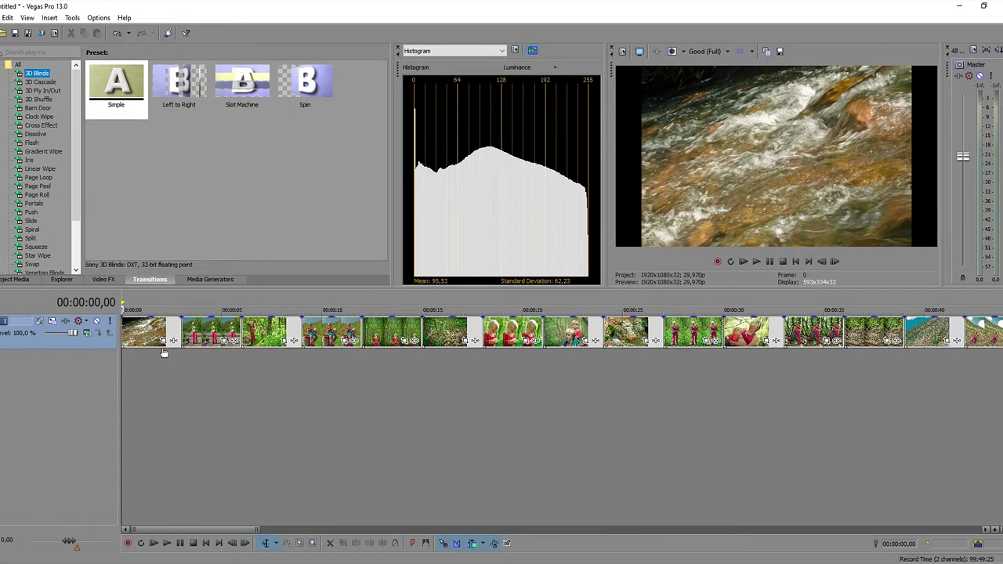
click(156, 330)
key(ctrl+a)
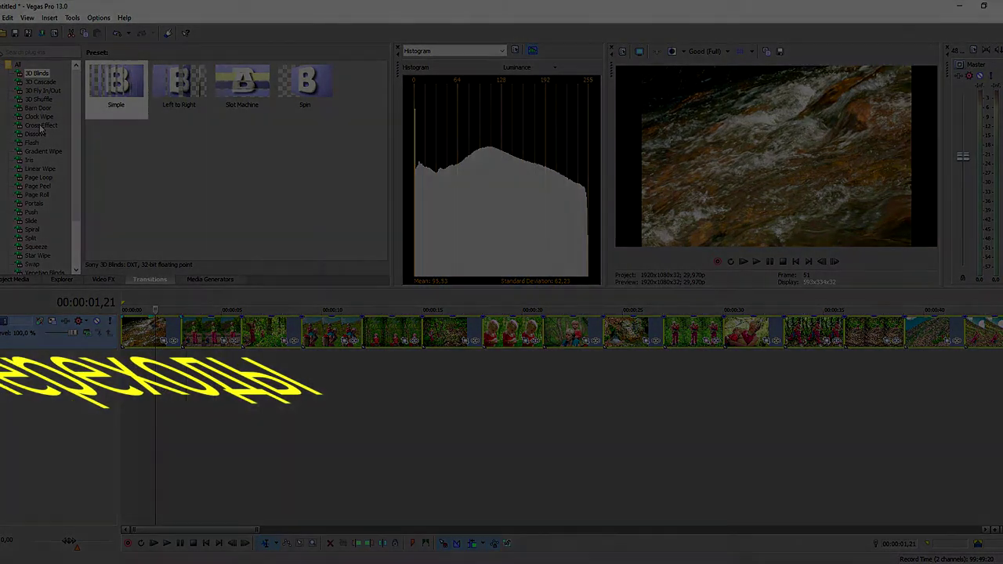
click(40, 126)
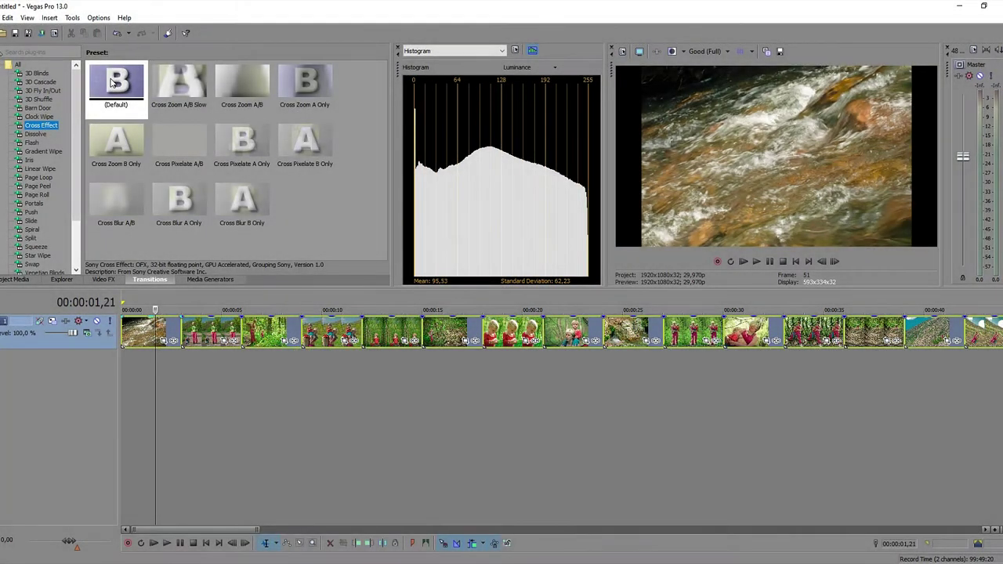
drag(116, 88, 181, 334)
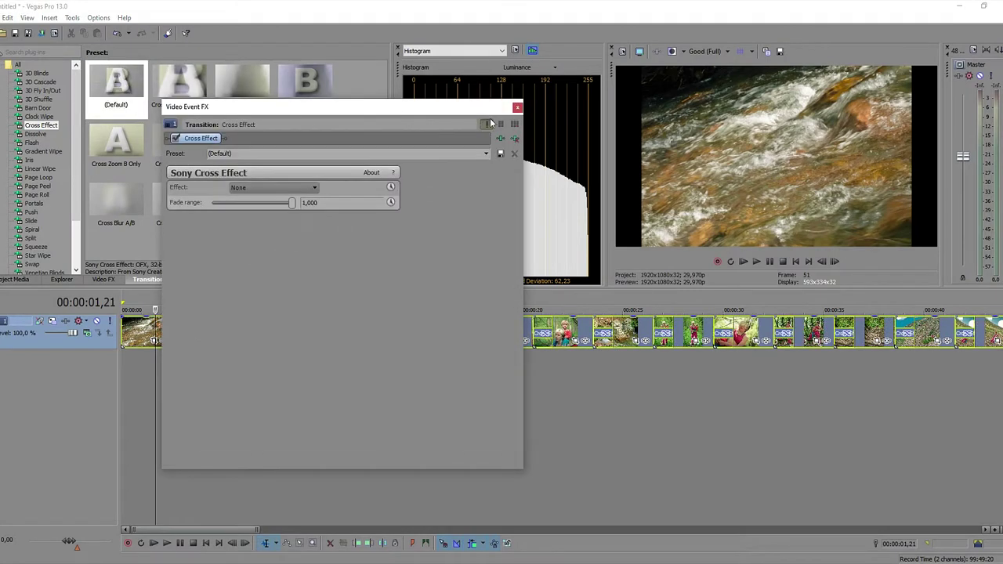
click(518, 107)
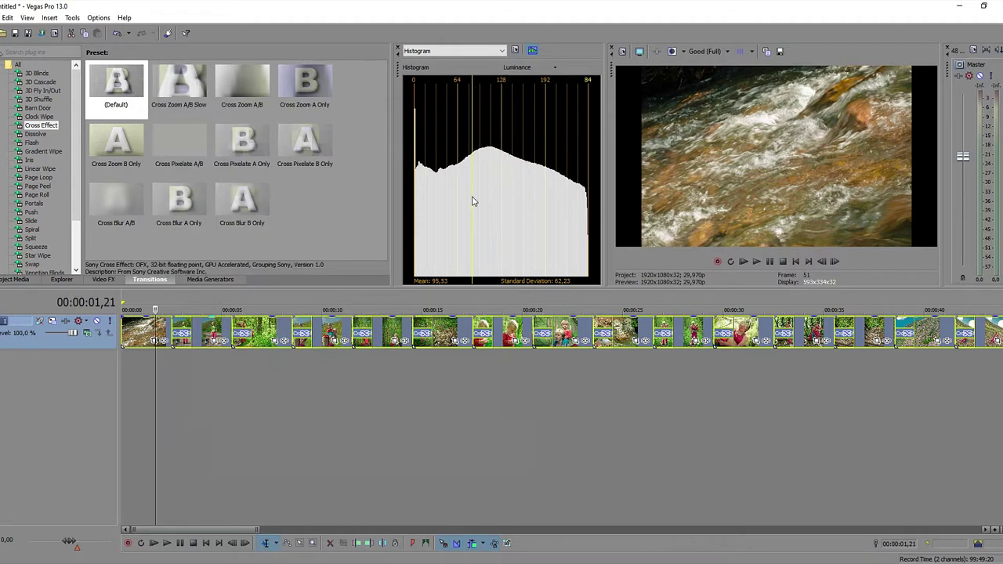
Open Event Pan/Crop for the third photo, 0003, and match its frame to the output aspect
click(267, 334)
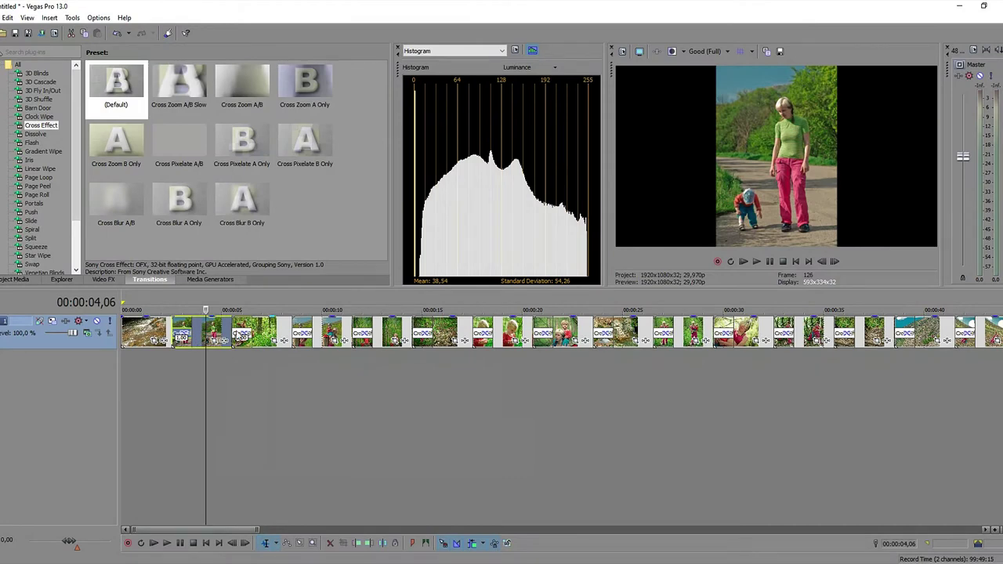
click(272, 330)
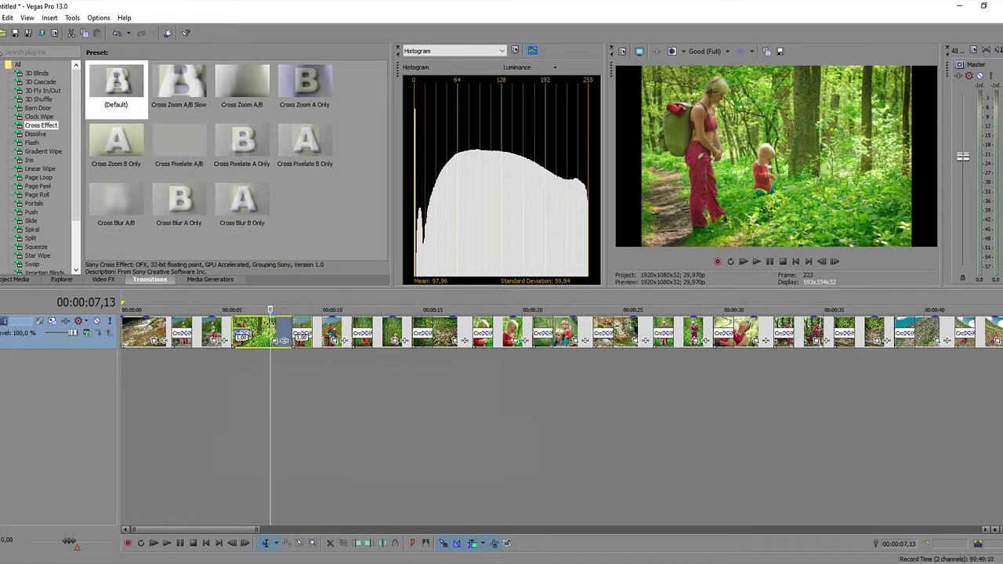
click(285, 341)
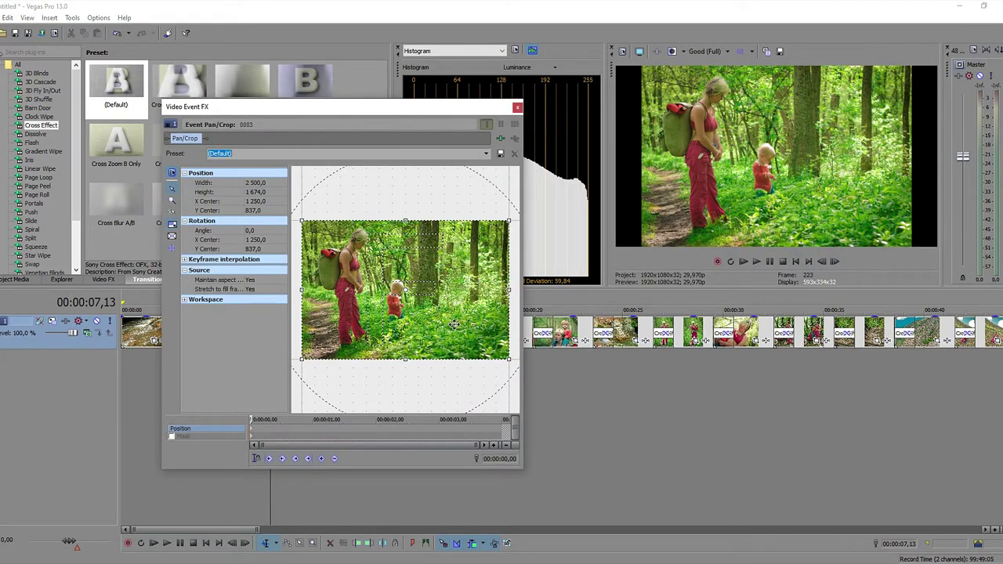
right_click(454, 324)
click(477, 382)
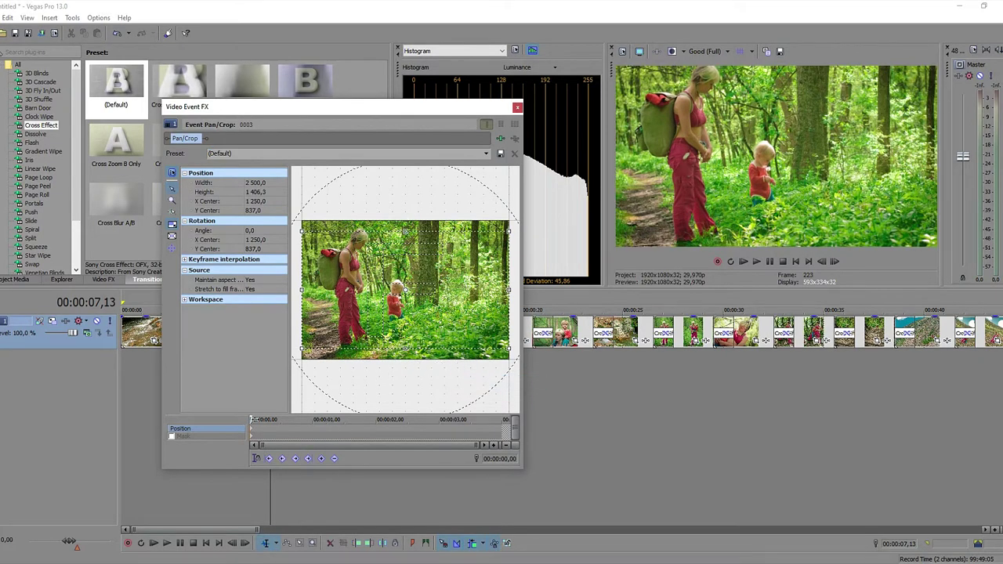
Add a Pan/Crop position keyframe at 00:00:04,00 for photo 0003 with a slightly smaller frame for a slow zoom in
click(309, 459)
drag(511, 351, 506, 347)
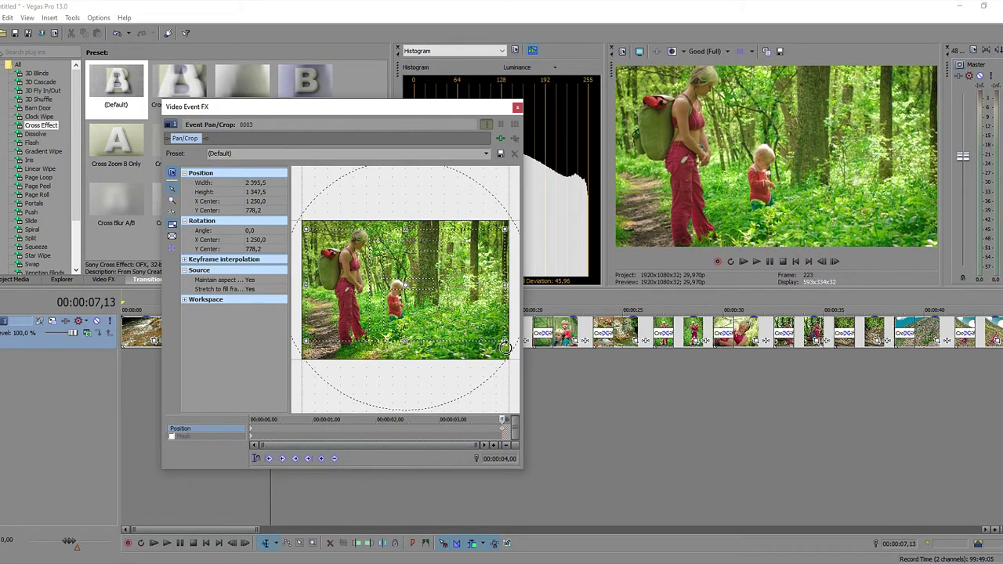
drag(503, 343, 502, 341)
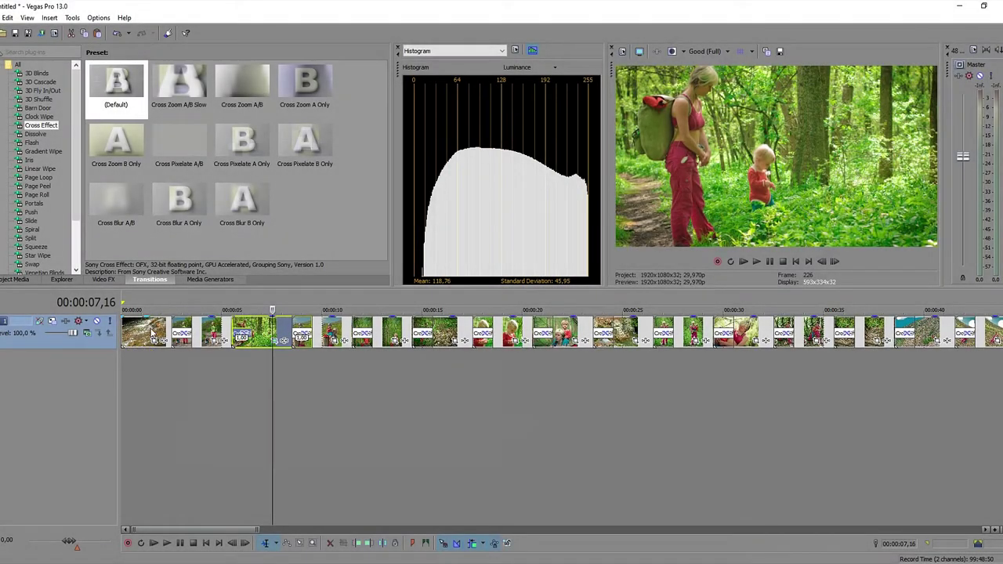
Paste the copied Pan/Crop attributes of photo 0003 onto all photo events and return to the start of the timeline
click(151, 333)
key(ctrl+a)
right_click(152, 329)
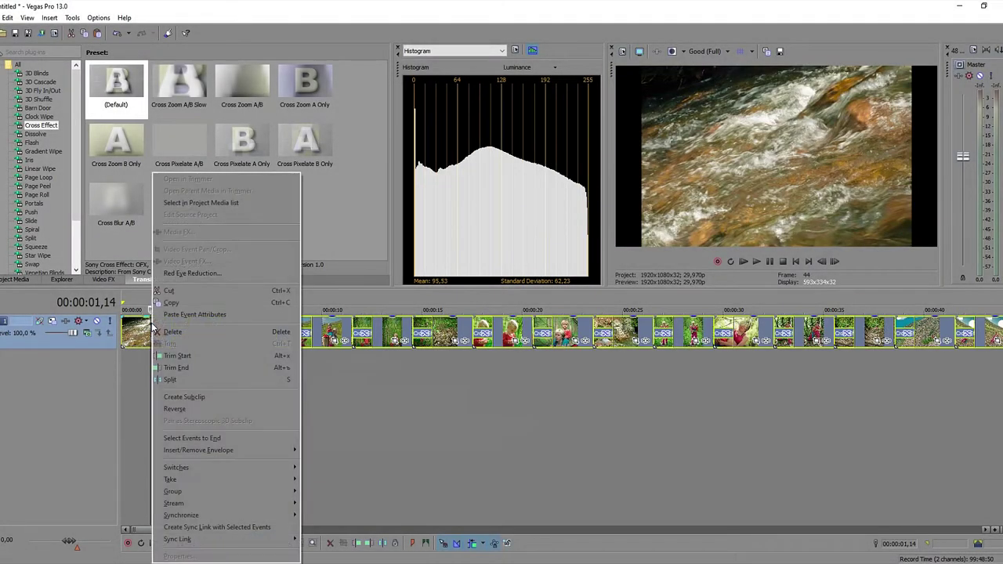
click(219, 316)
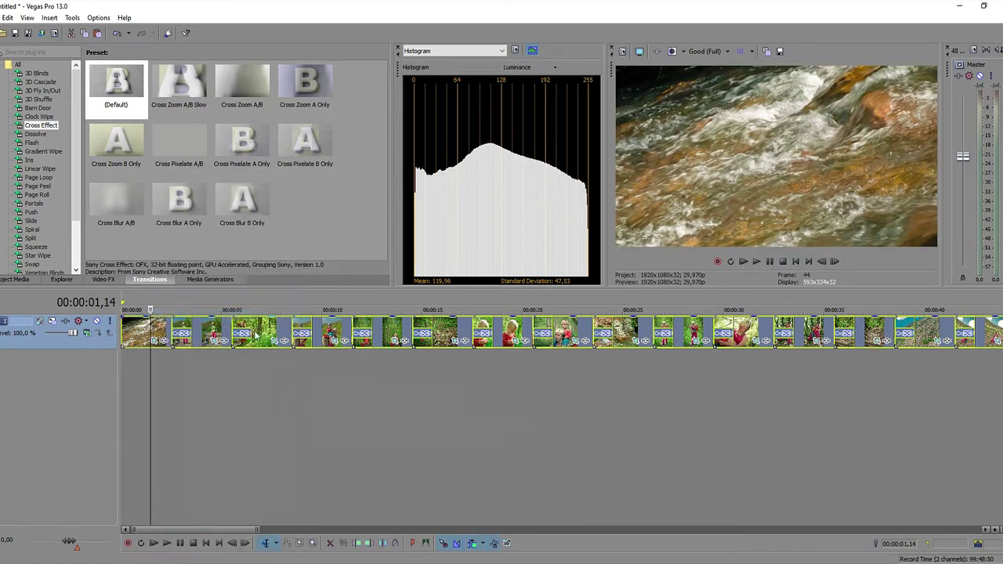
key(ctrl+Home)
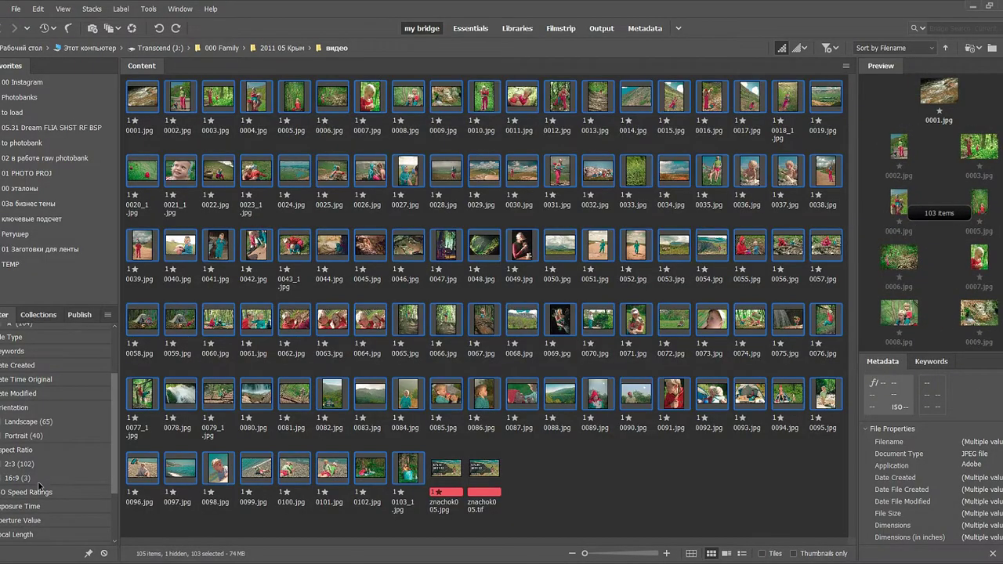
Place the 16:9 photo 0097.jpg from Bridge on a second track spanning the whole slideshow and match its Pan/Crop frame to the output aspect
click(38, 480)
drag(147, 102, 125, 375)
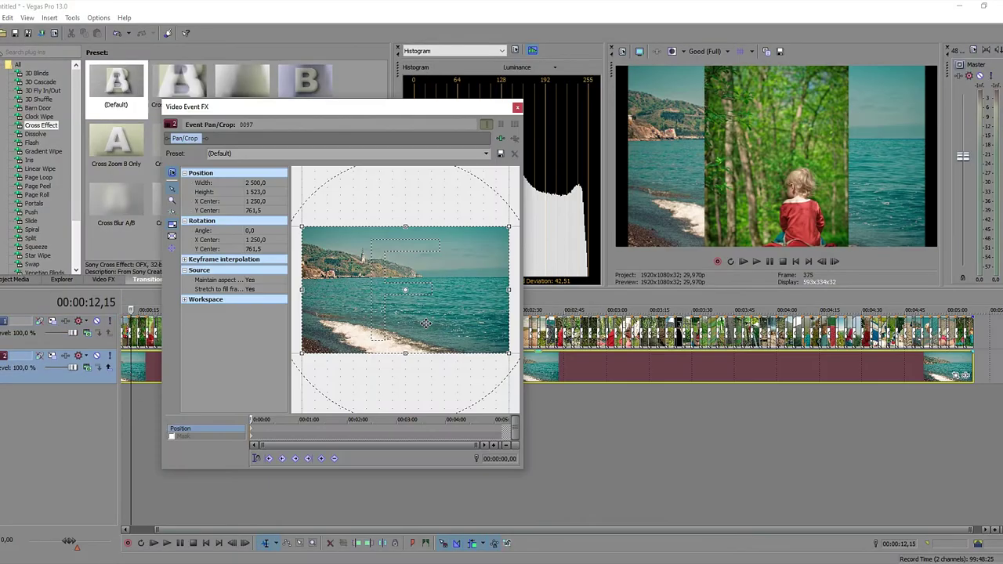
right_click(427, 328)
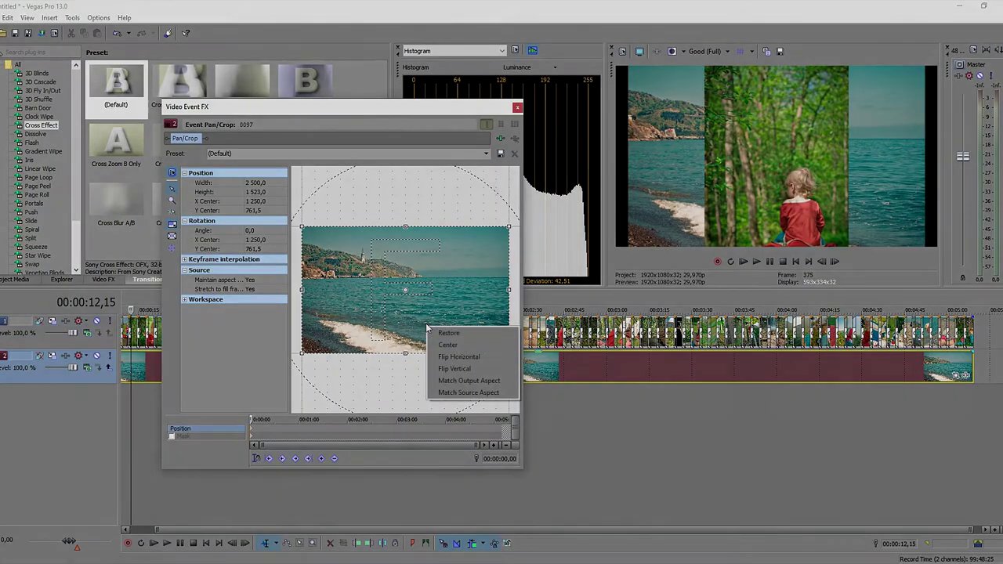
click(469, 380)
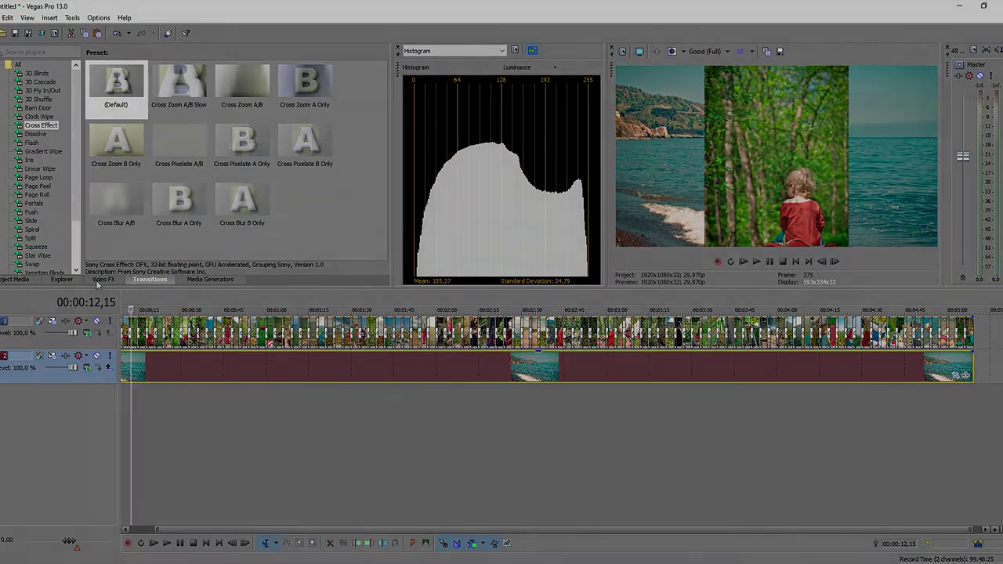
Apply a Gaussian Blur effect with a reduced blur range to background track 2 and lower the track's level to 70,5 %
click(95, 281)
click(63, 52)
text(blur)
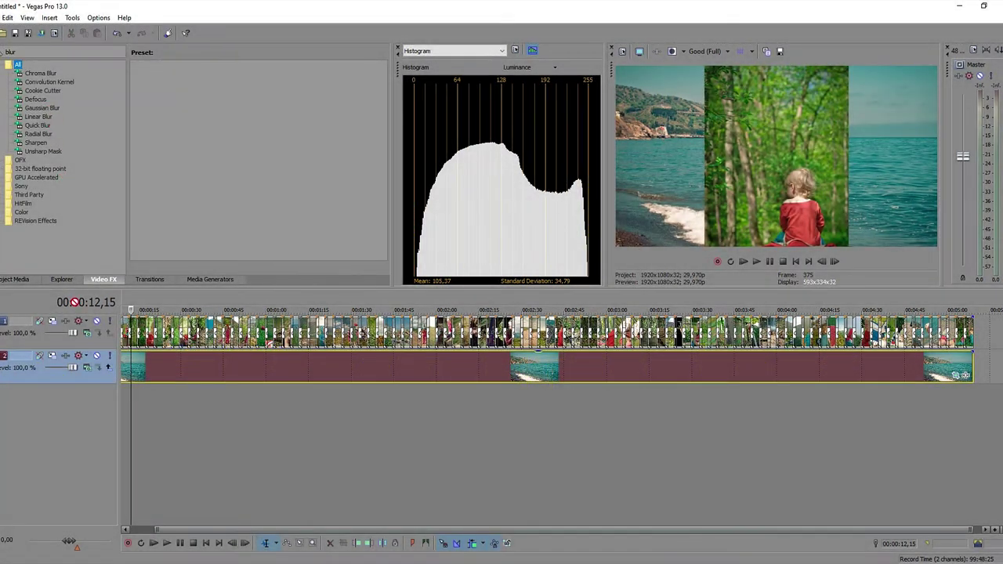
drag(67, 359, 67, 359)
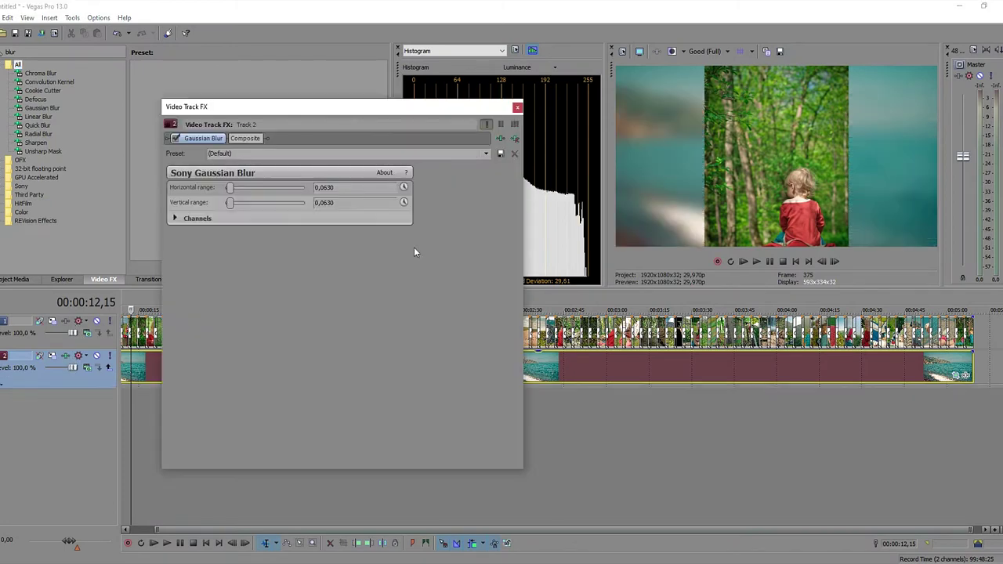
click(518, 106)
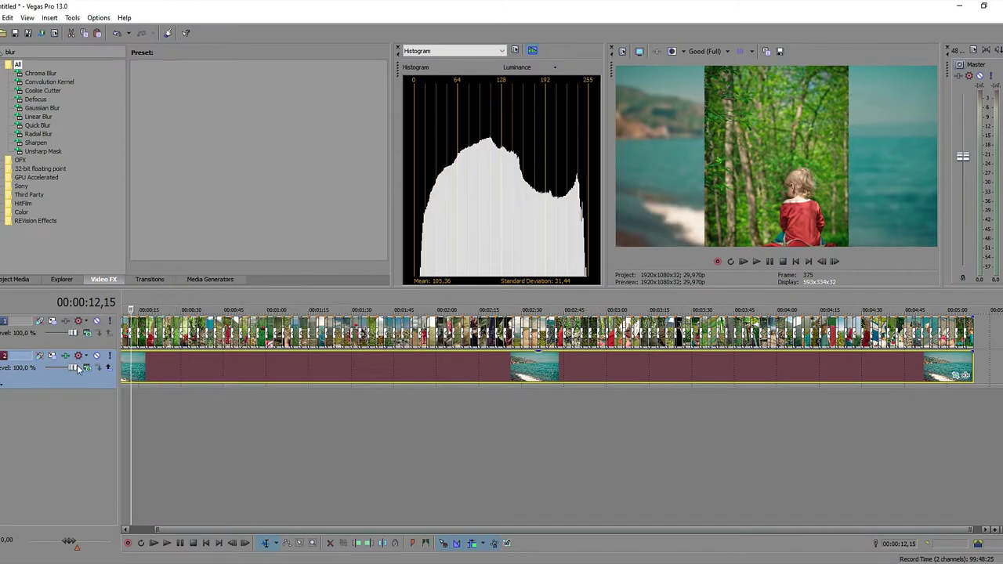
drag(76, 369, 67, 370)
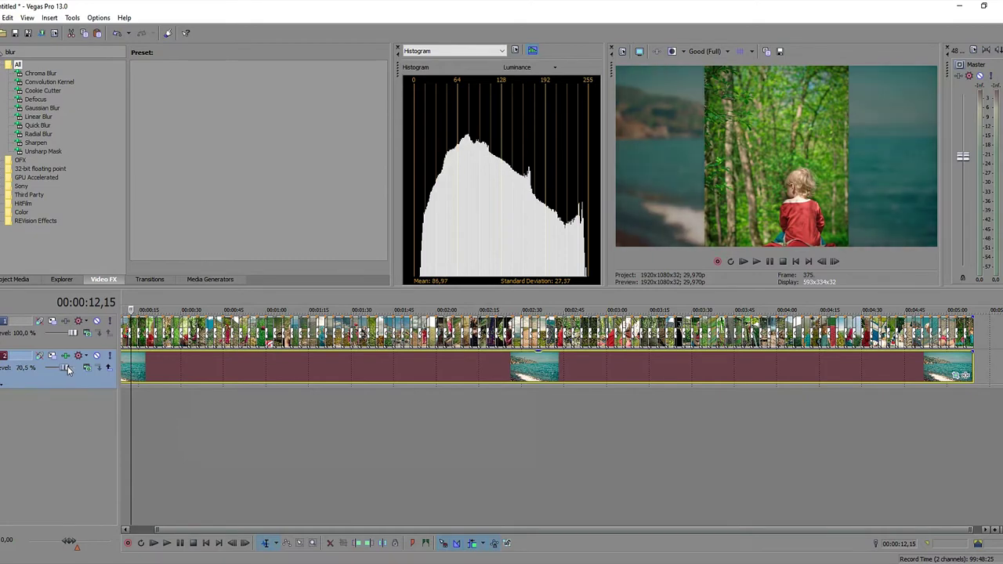
Add a short fade-out at the end of the slideshow to both the last photo and the background photo
click(961, 401)
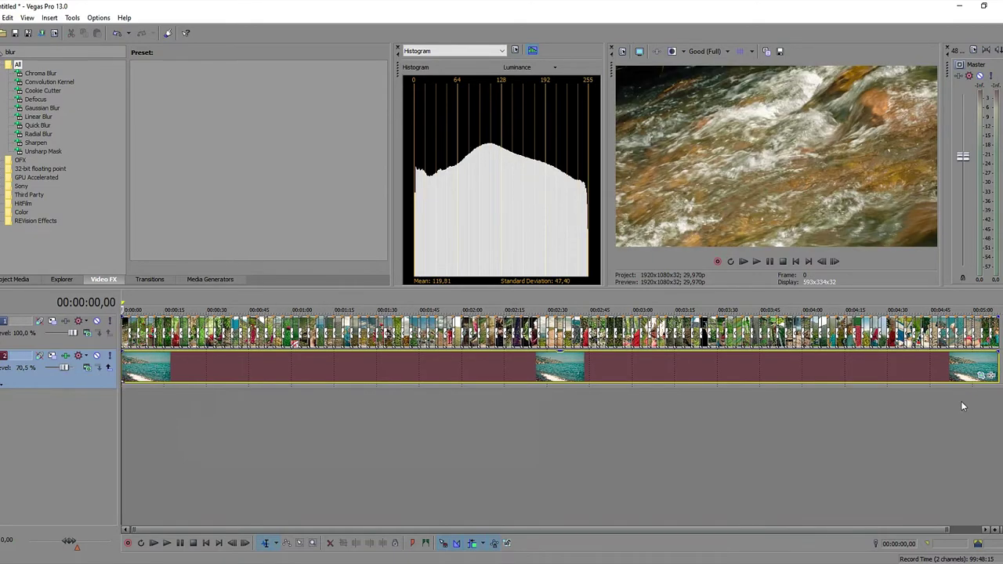
scroll(961, 401, up, 5)
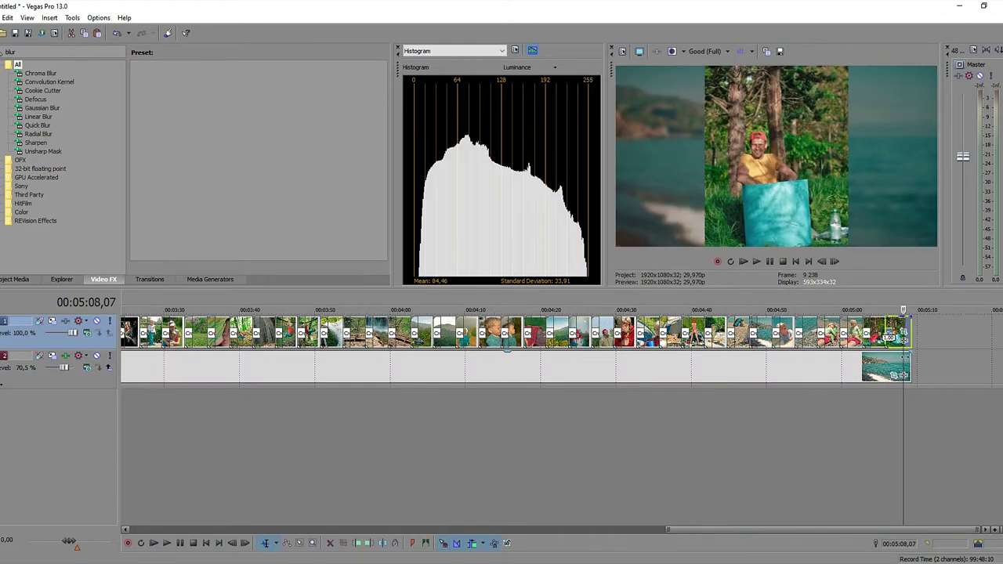
click(907, 362)
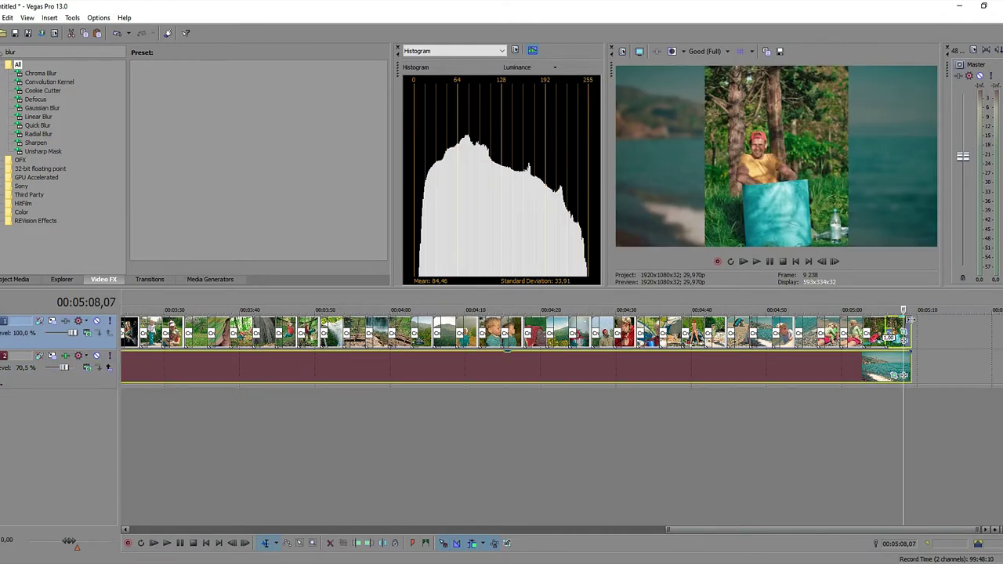
scroll(913, 317, up, 5)
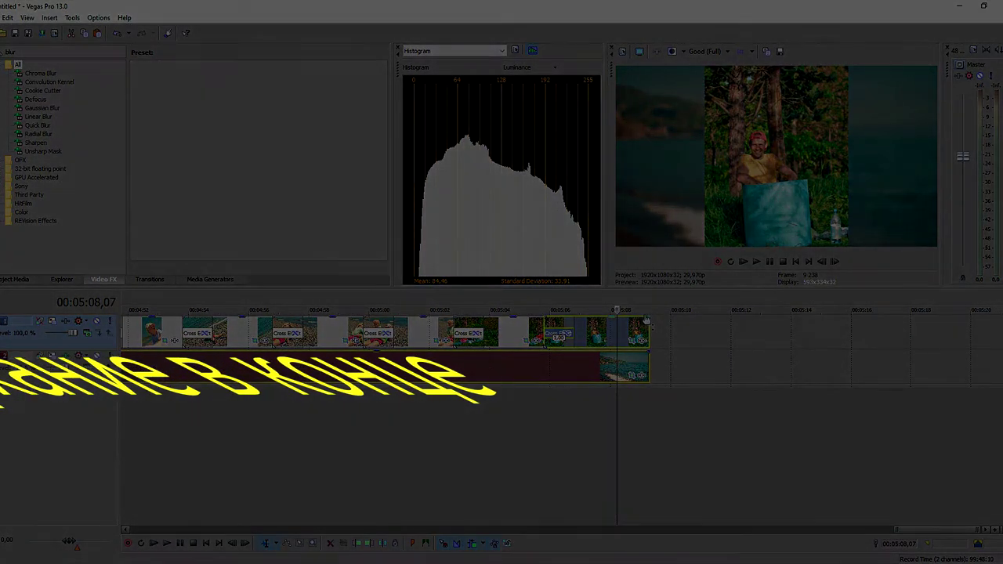
drag(647, 321, 605, 314)
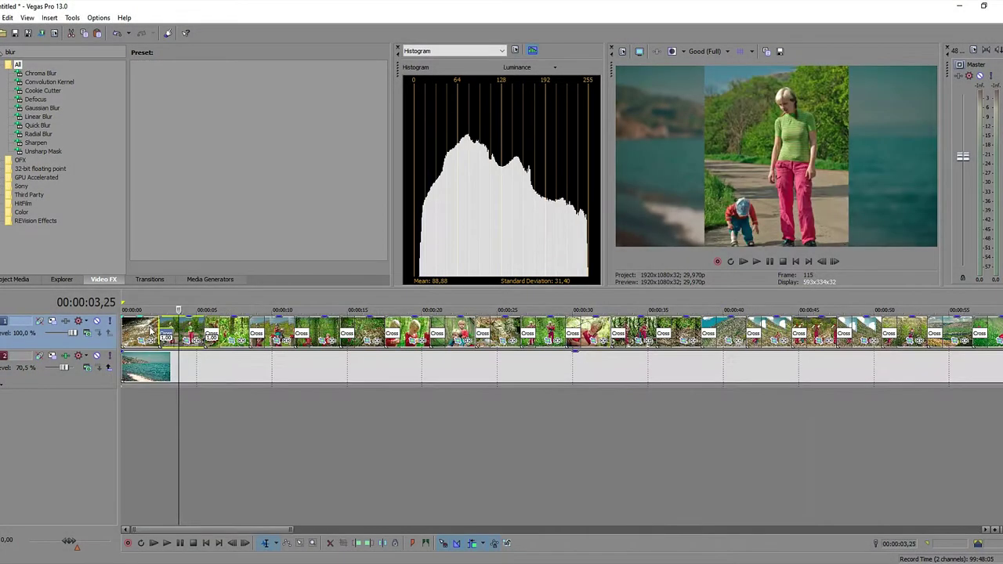
Play back the slideshow from the first photo and stop on the portrait photo 0004
click(151, 330)
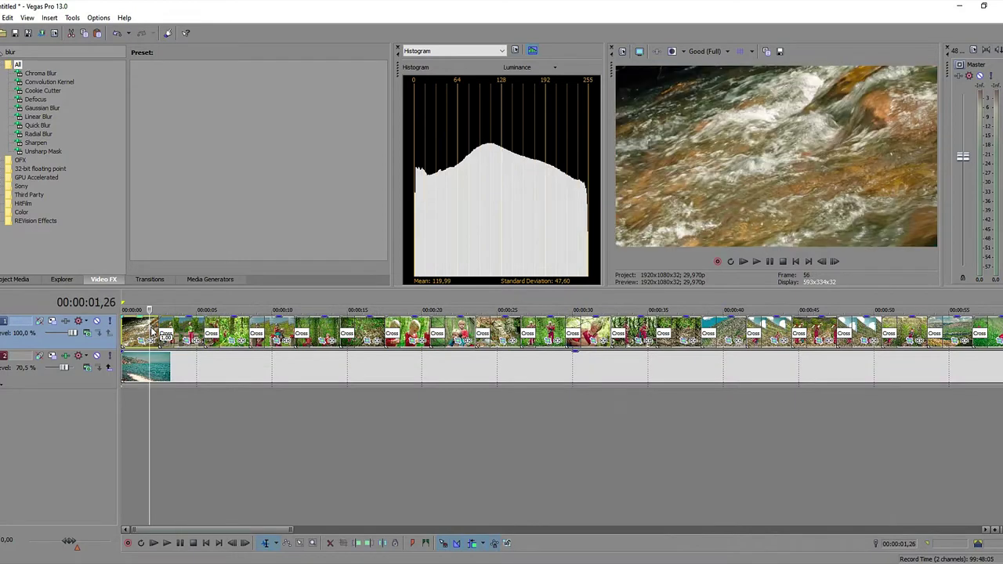
key(space)
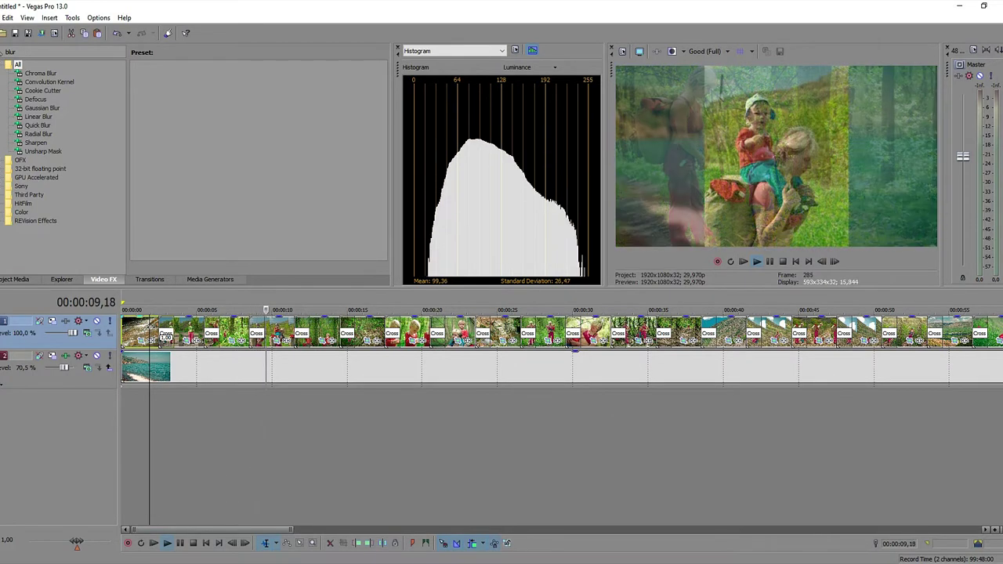
key(Return)
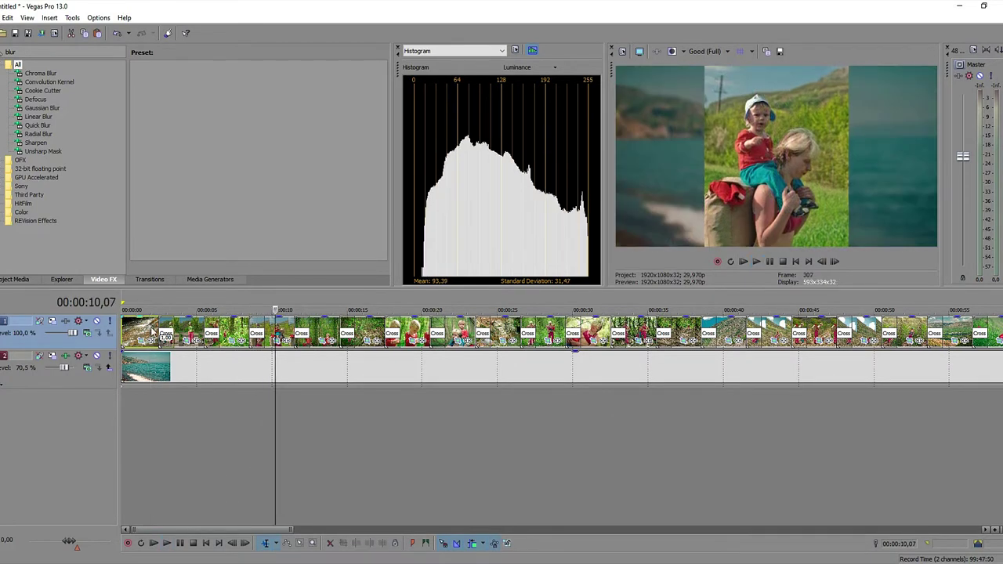
Open Event Pan/Crop for photo 0004, delete its position keyframe at 00:00:04,00 and go to the first keyframe
click(279, 340)
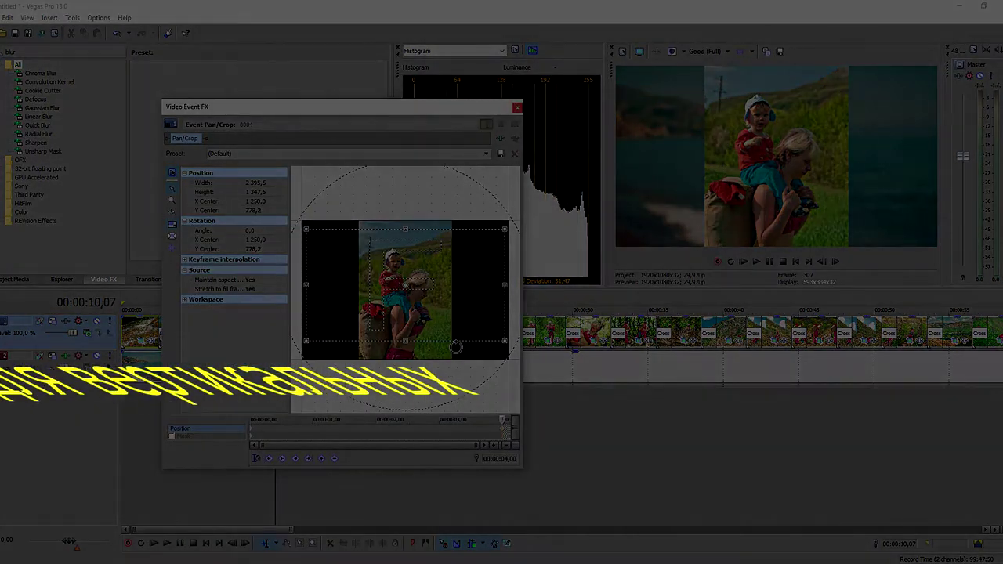
right_click(505, 430)
click(532, 476)
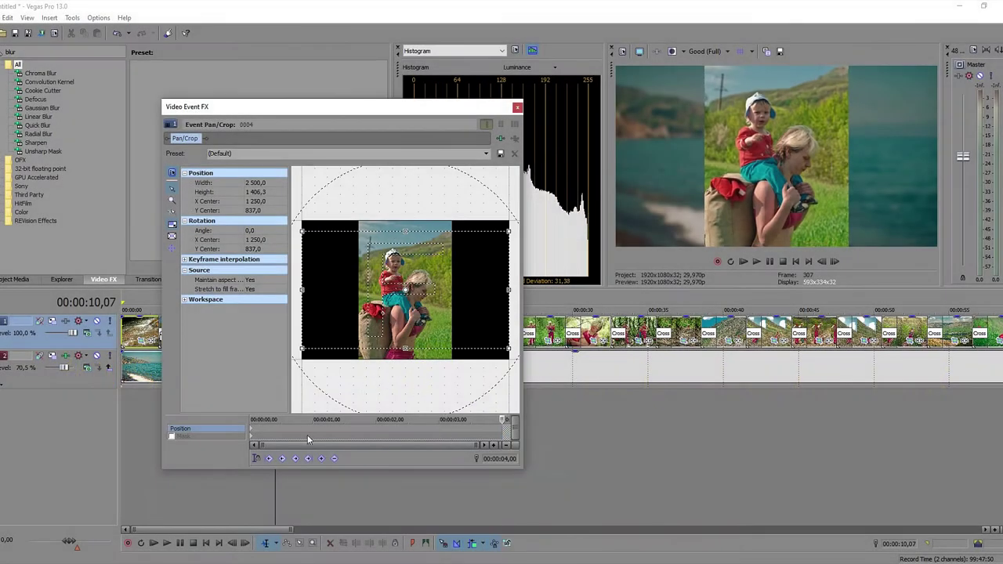
click(269, 459)
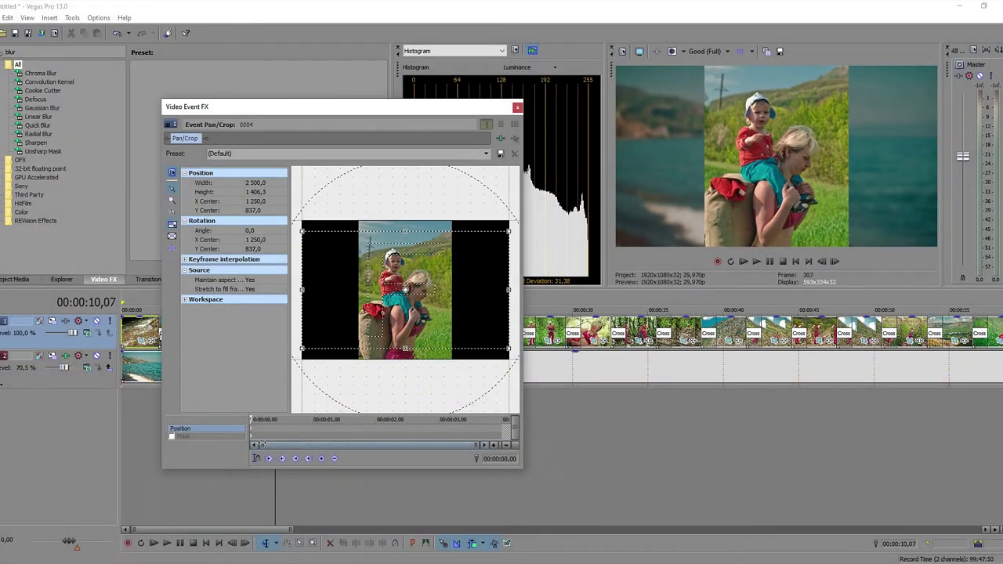
Reset photo 0004's frame to the Default preset, crop it to a height of about 629 and move it to Y Center 608,4
click(487, 154)
click(391, 164)
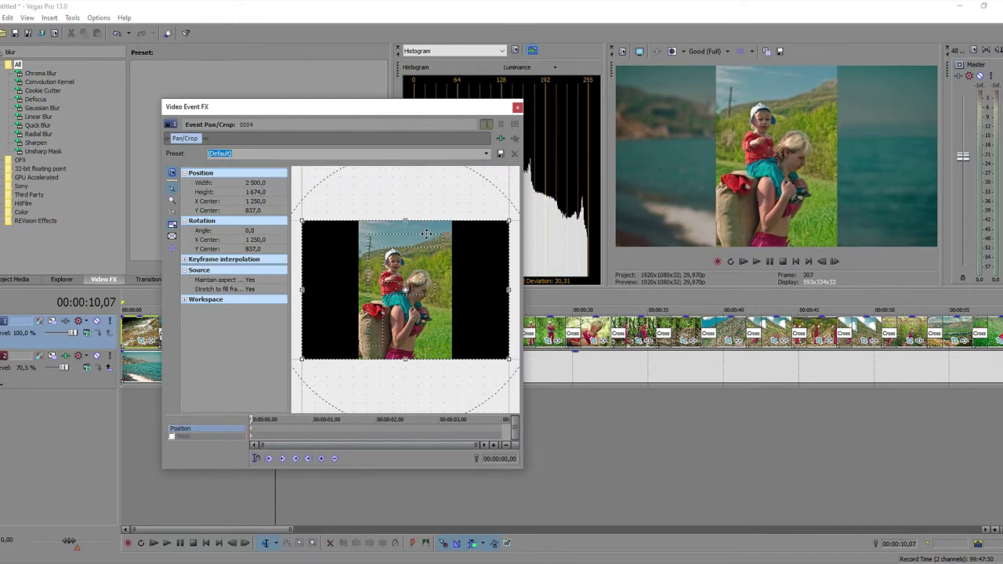
drag(407, 220, 406, 307)
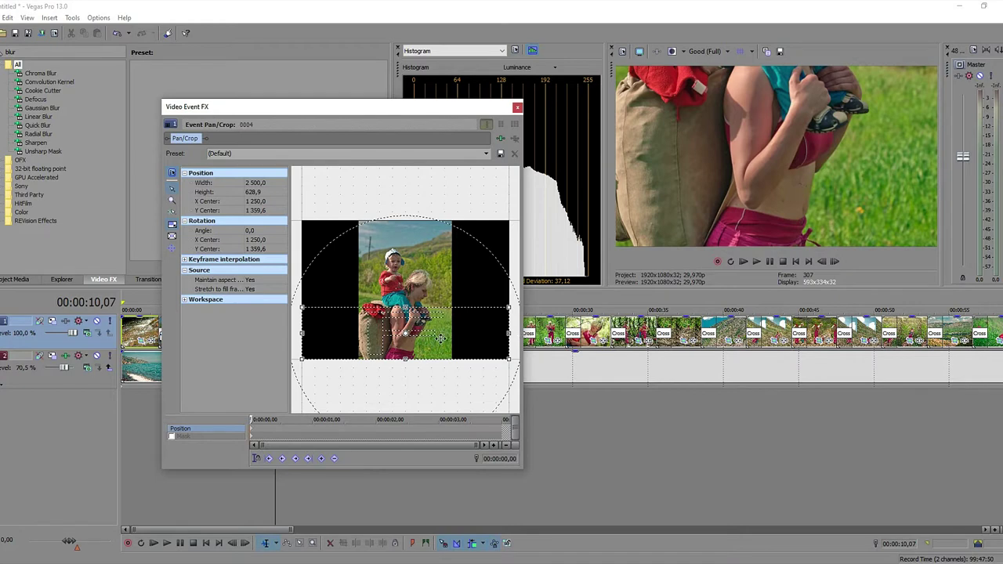
mouse_move(440, 338)
mouse_down()
mouse_move(440, 321)
mouse_move(440, 337)
mouse_up()
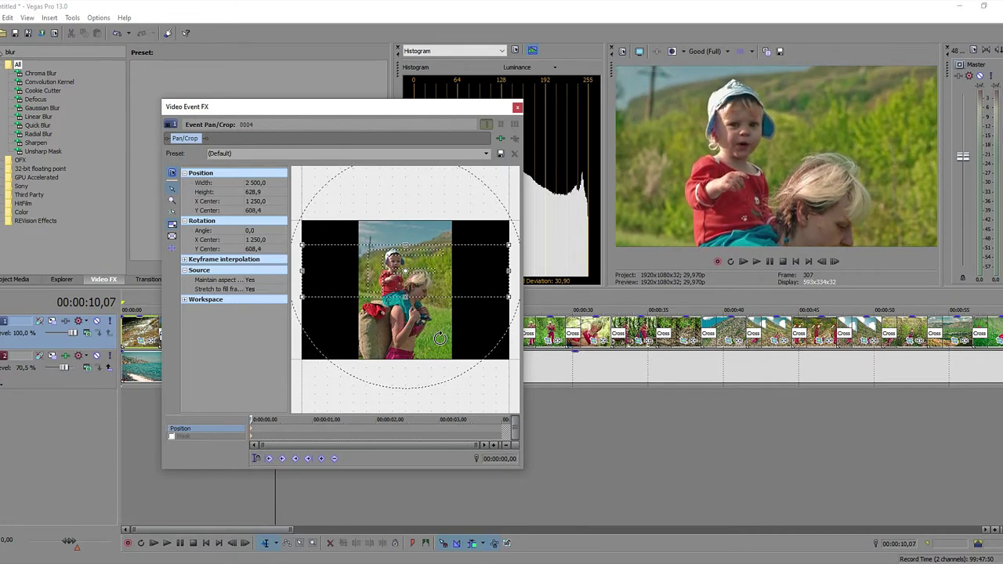
Add a position keyframe at 00:00:04,00 for photo 0004 with the frame moved down to Y Center 843,5
click(309, 460)
key(KP_2)
key(KP_2)
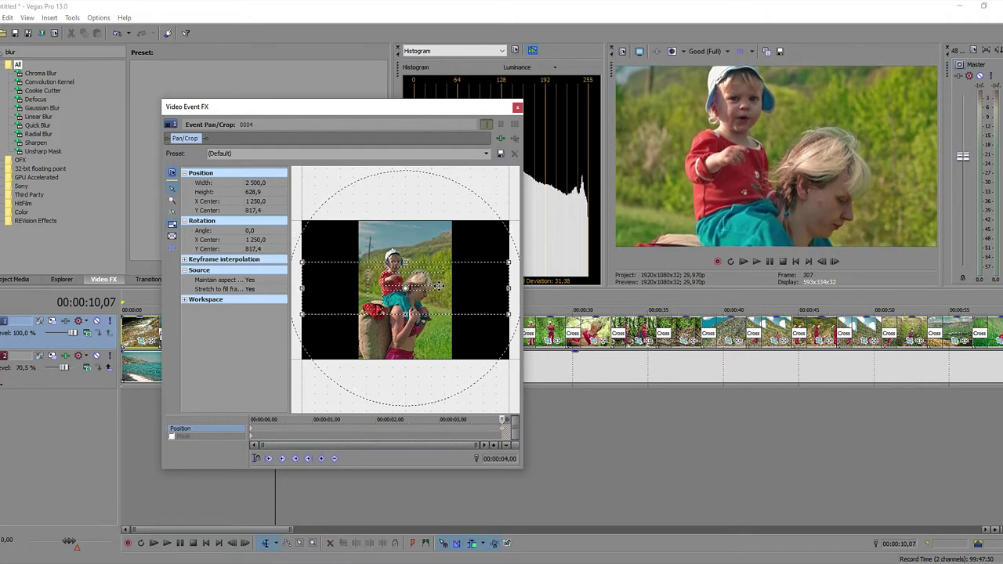
key(KP_2)
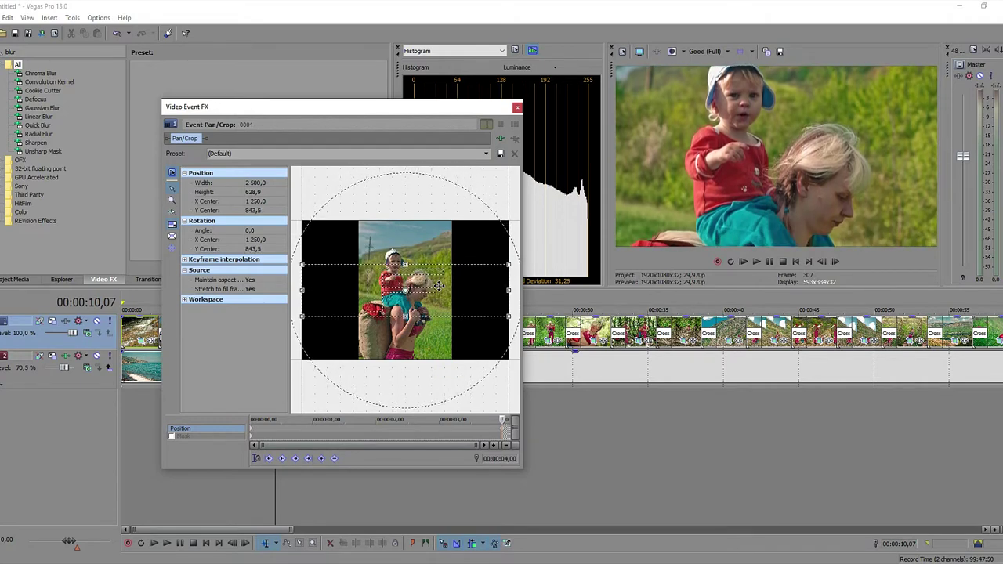
click(518, 107)
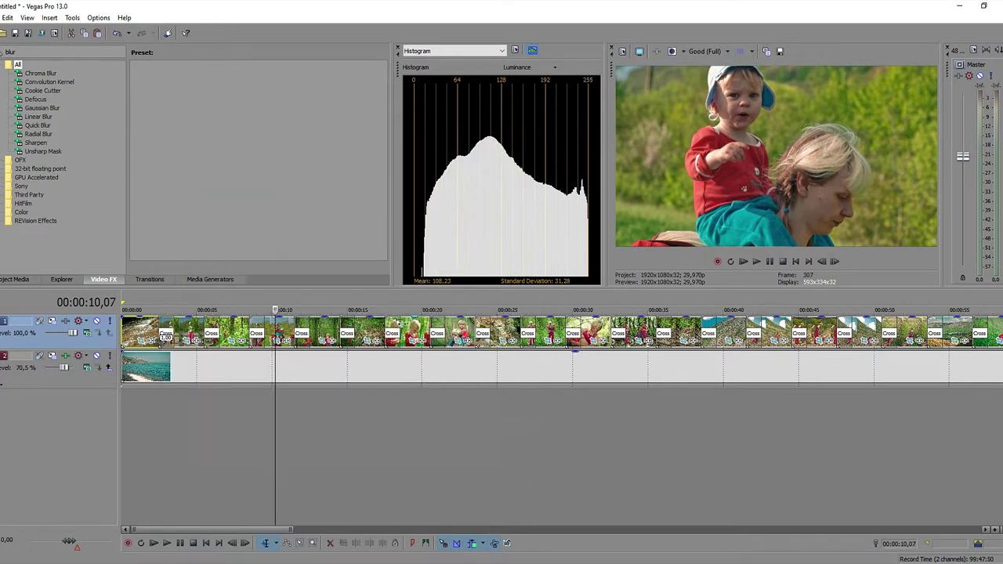
Preview photo 0004's vertical pan, copy the event and paste its attributes onto the close-up portrait photo 0007
click(287, 330)
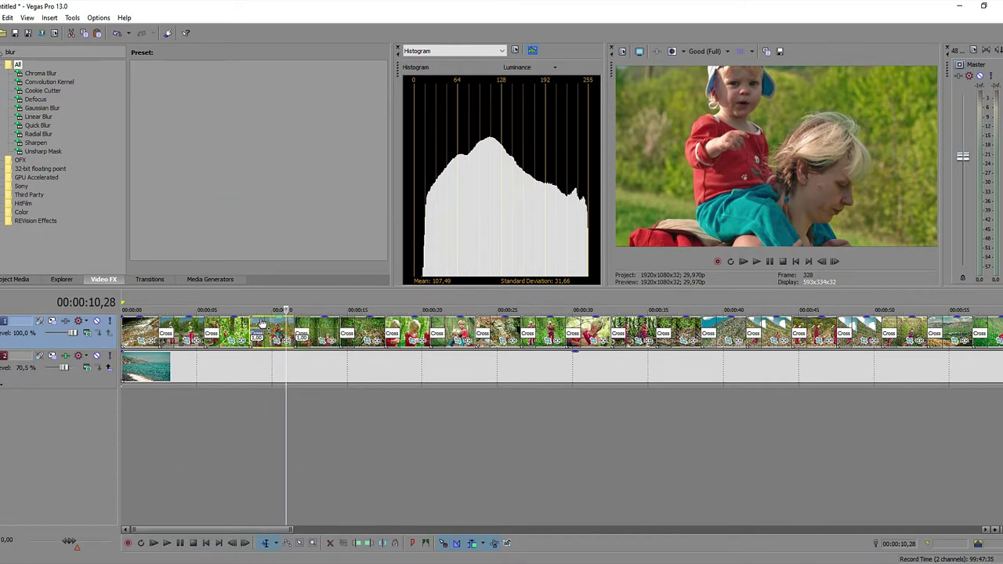
click(264, 330)
key(space)
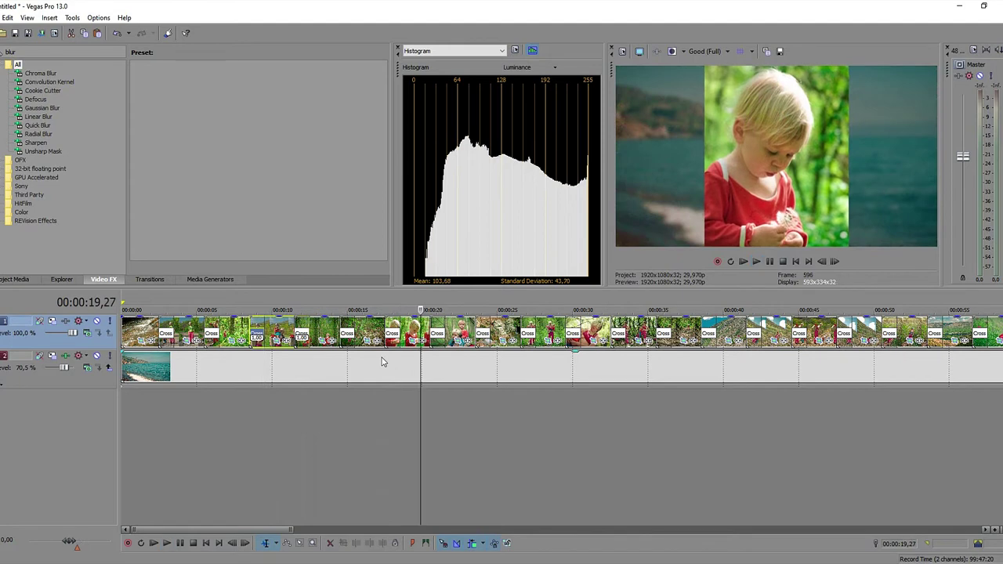
right_click(413, 332)
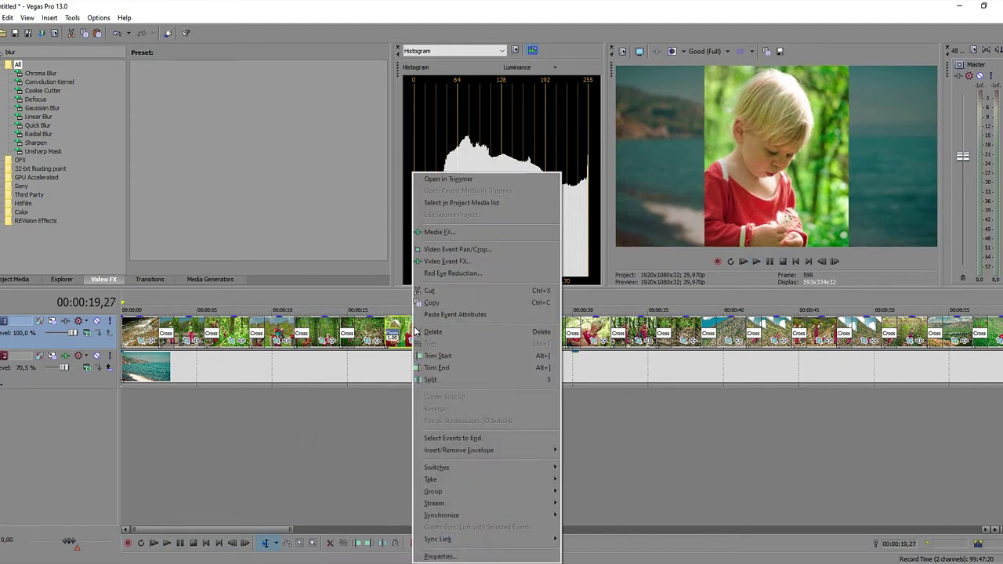
click(440, 315)
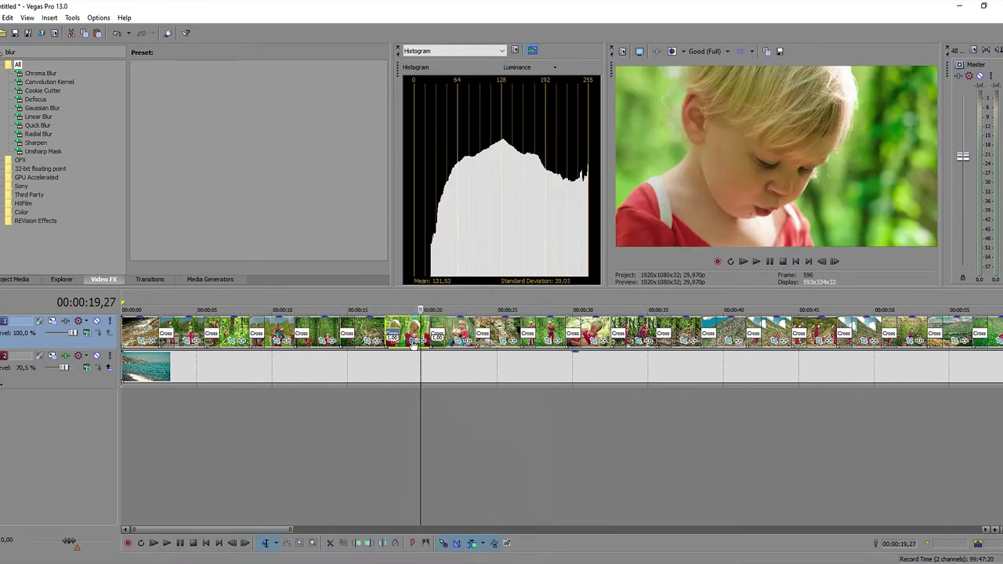
Reposition photo 0007's Pan/Crop frame to Y Center 823,9 at the first keyframe and 1 104,8 at the 00:00:04,00 keyframe
click(413, 340)
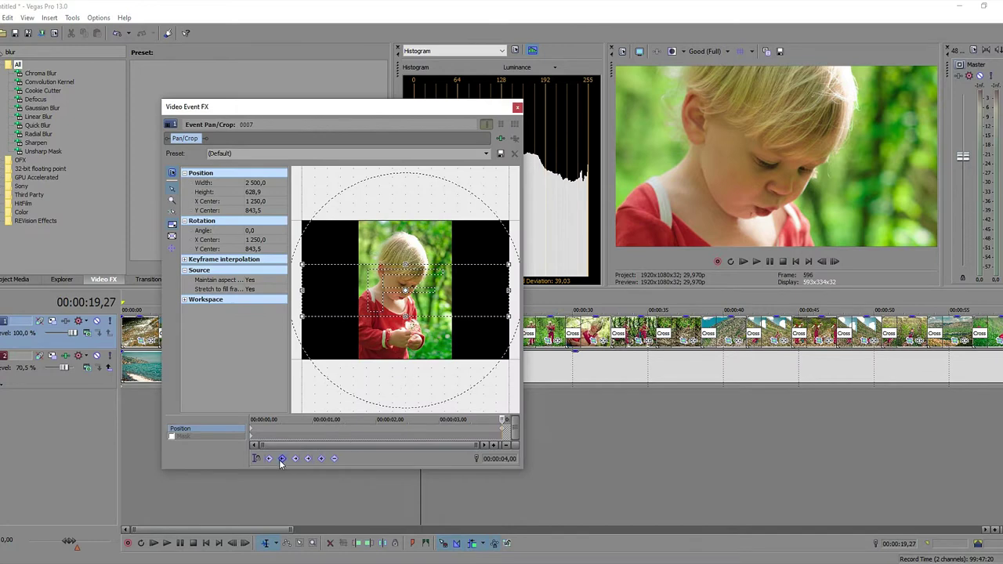
click(270, 460)
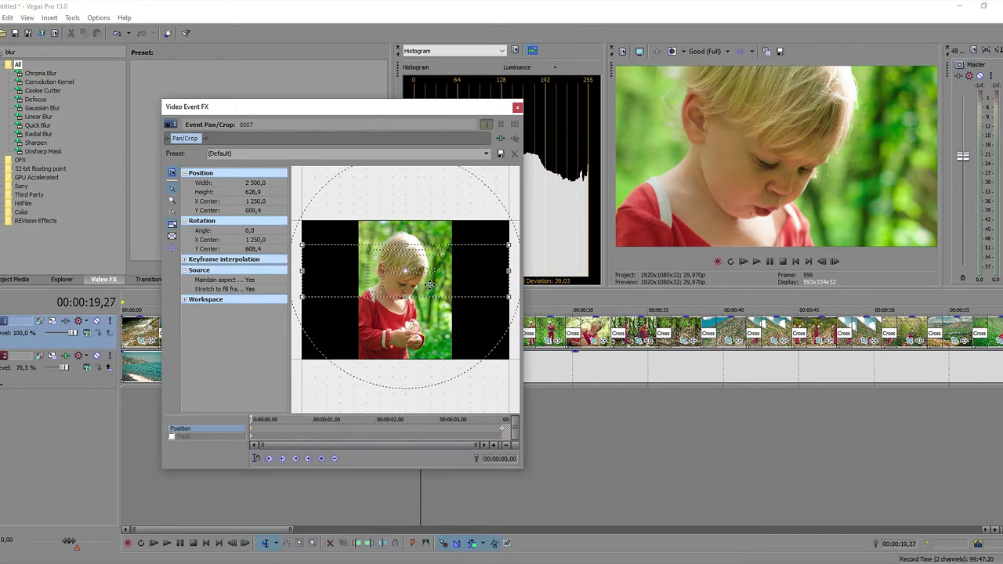
drag(430, 285, 430, 286)
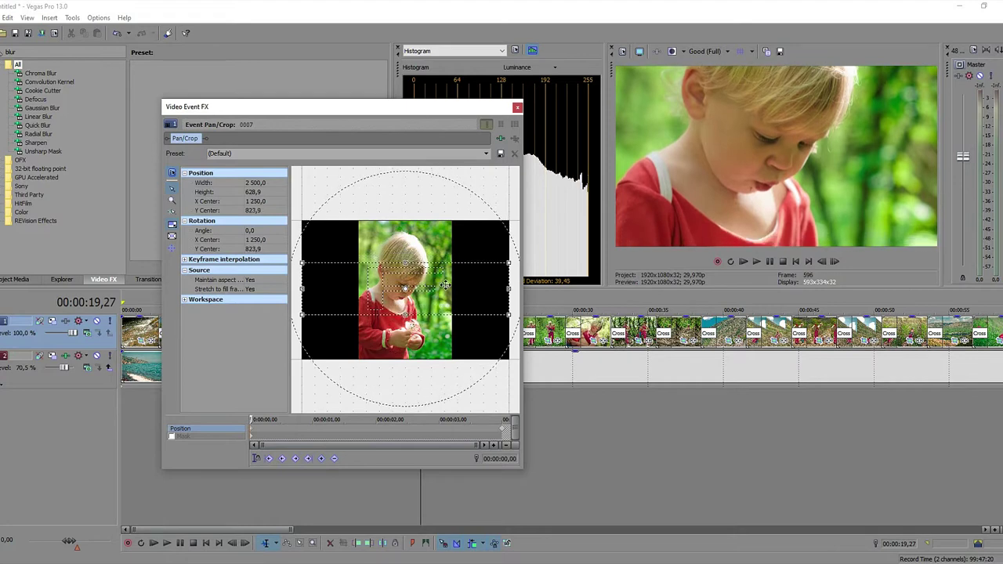
click(308, 459)
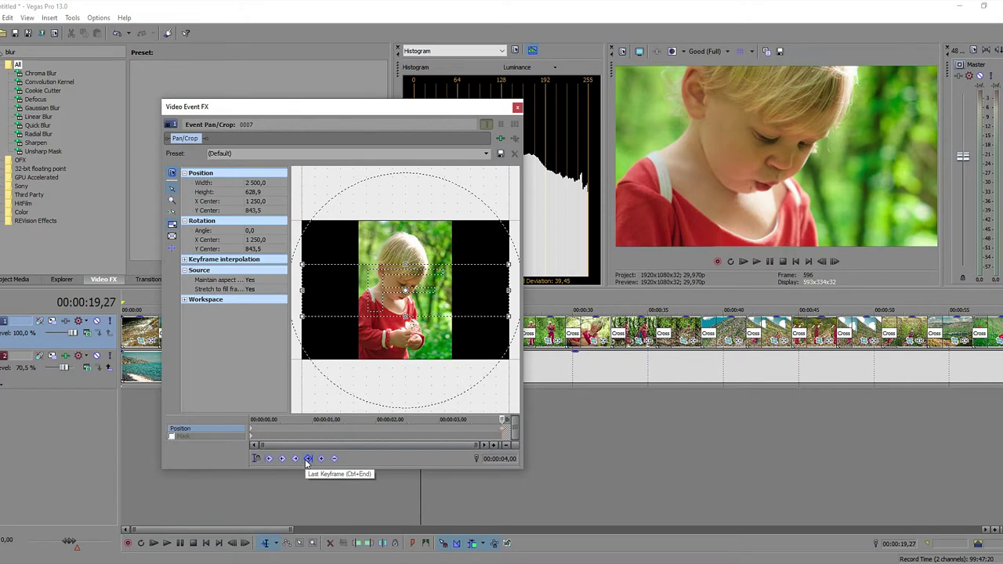
drag(429, 304, 430, 305)
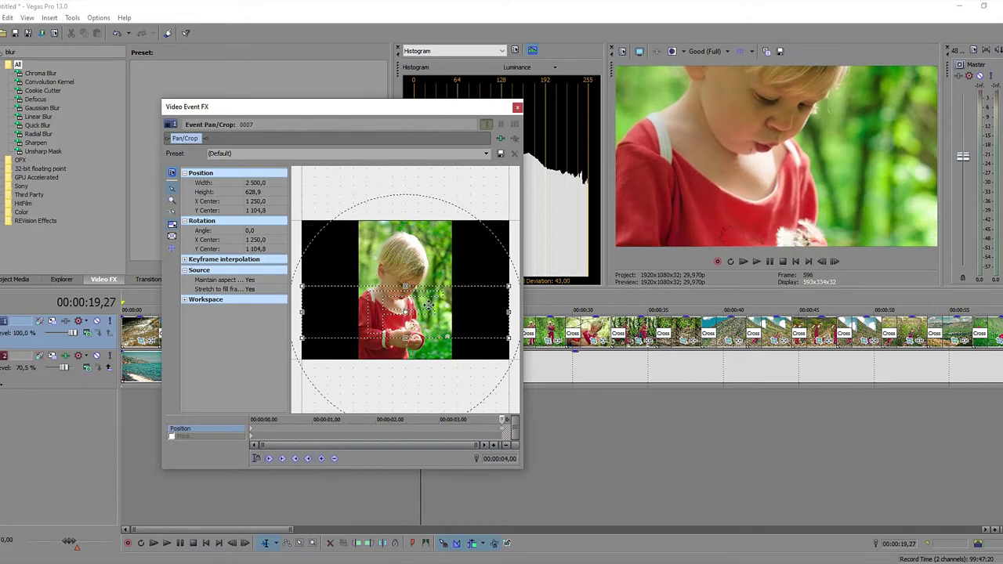
click(517, 107)
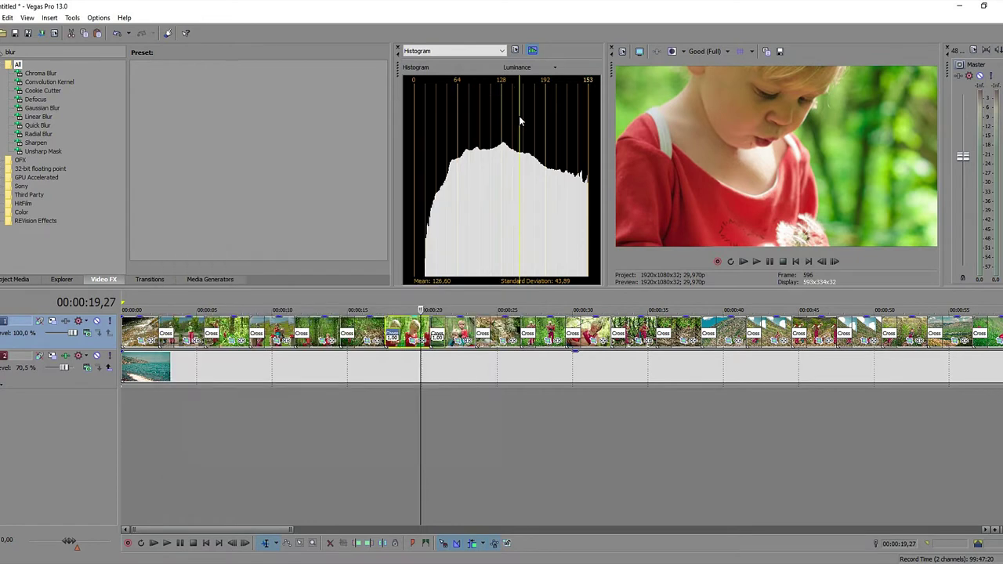
Play the slideshow up to portrait photo 0010 and slightly adjust its Pan/Crop frame position at the first keyframe
key(space)
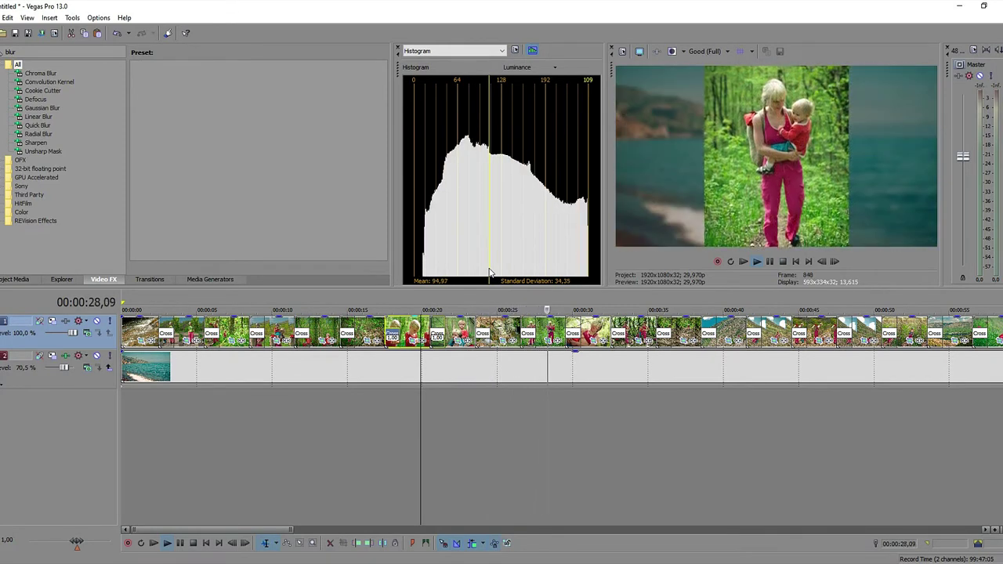
key(Return)
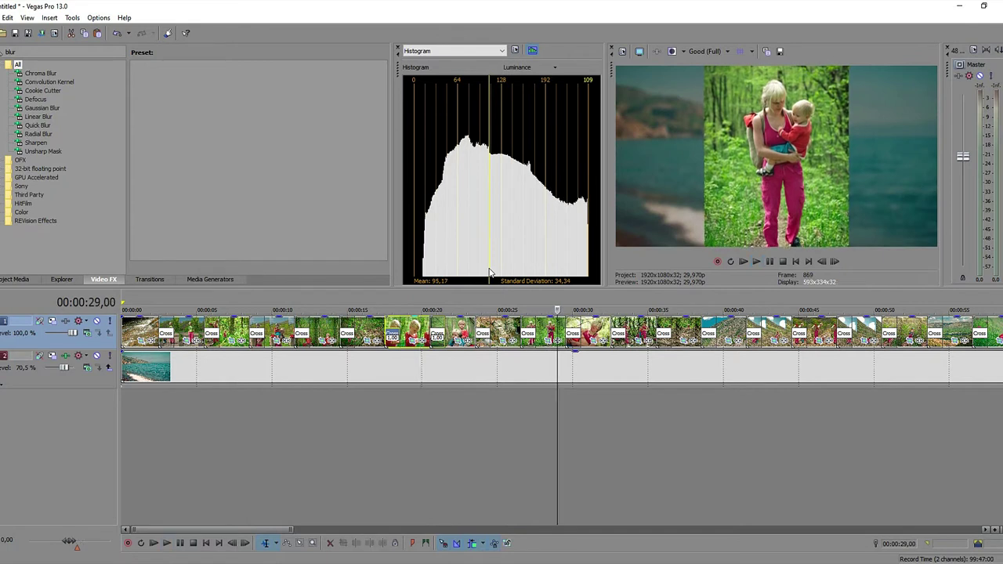
click(549, 342)
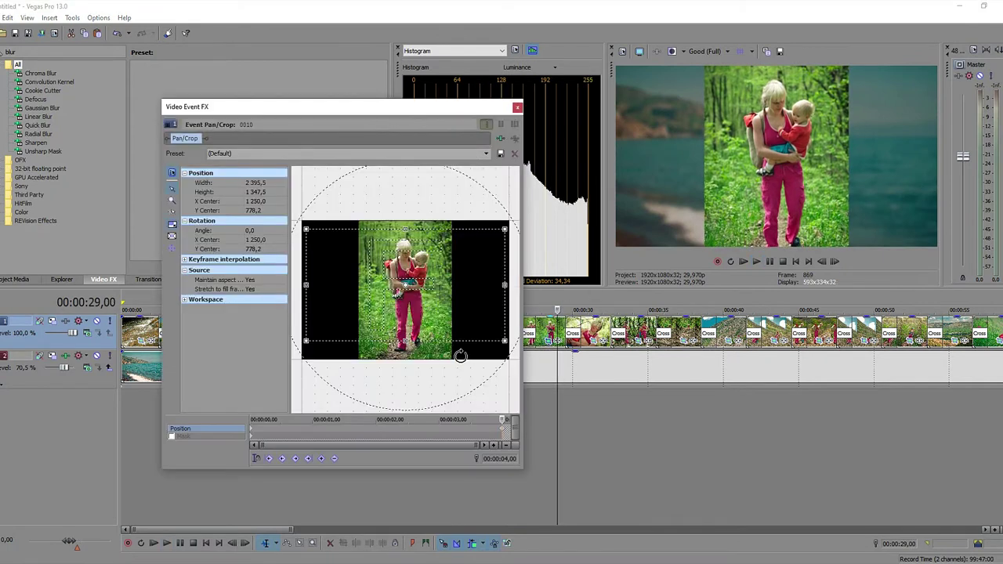
click(268, 460)
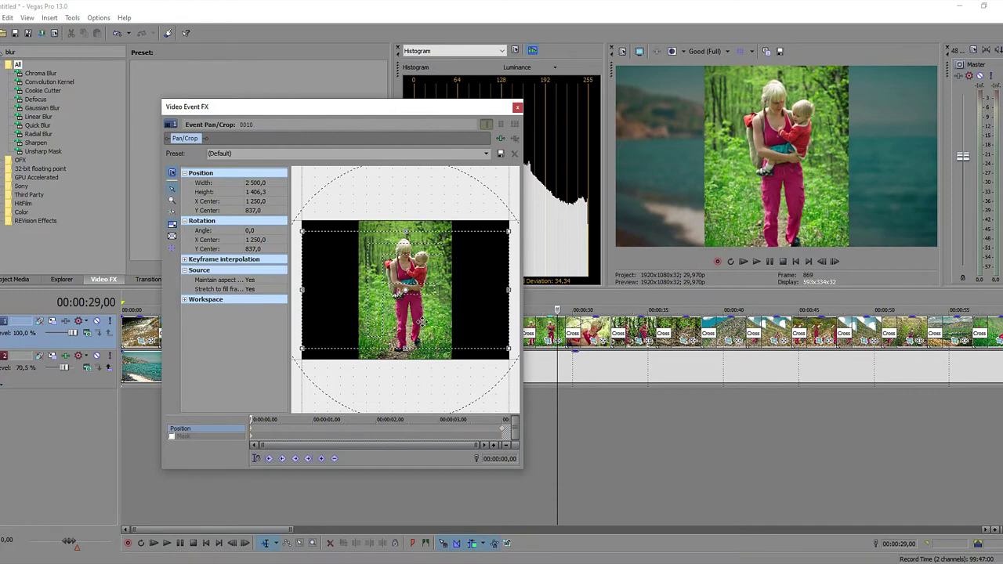
drag(421, 322, 421, 323)
click(307, 459)
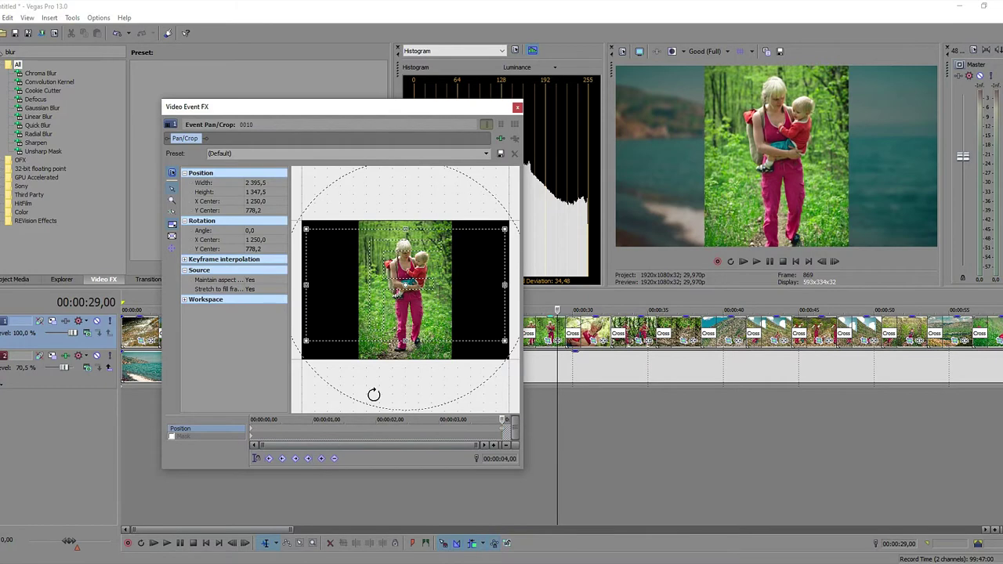
click(518, 108)
Preview the photos after 0010 and locate the seascape photo around 00:04:50,00 near the end of the slideshow
key(space)
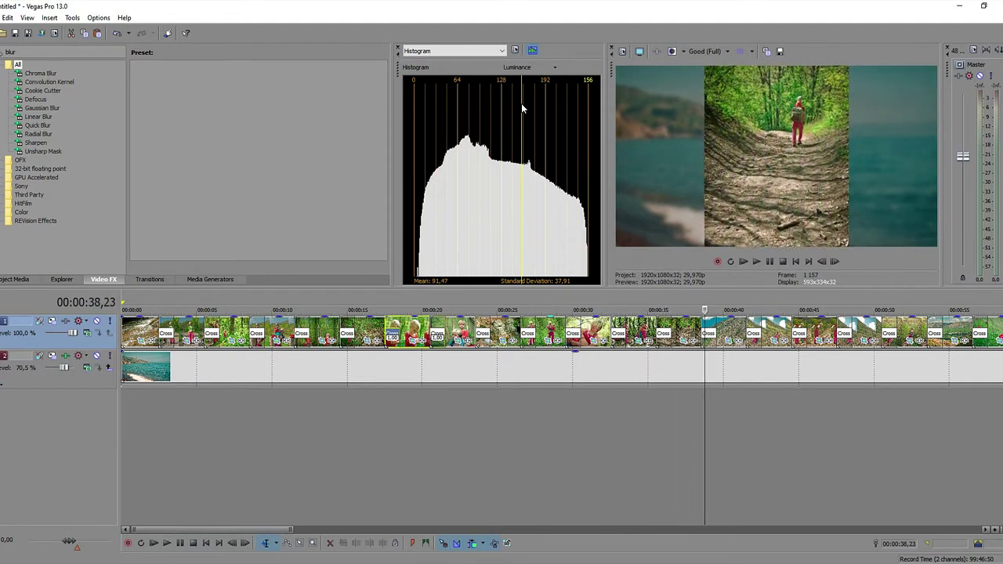
key(Down)
key(Down)
key(Down)
key(Down)
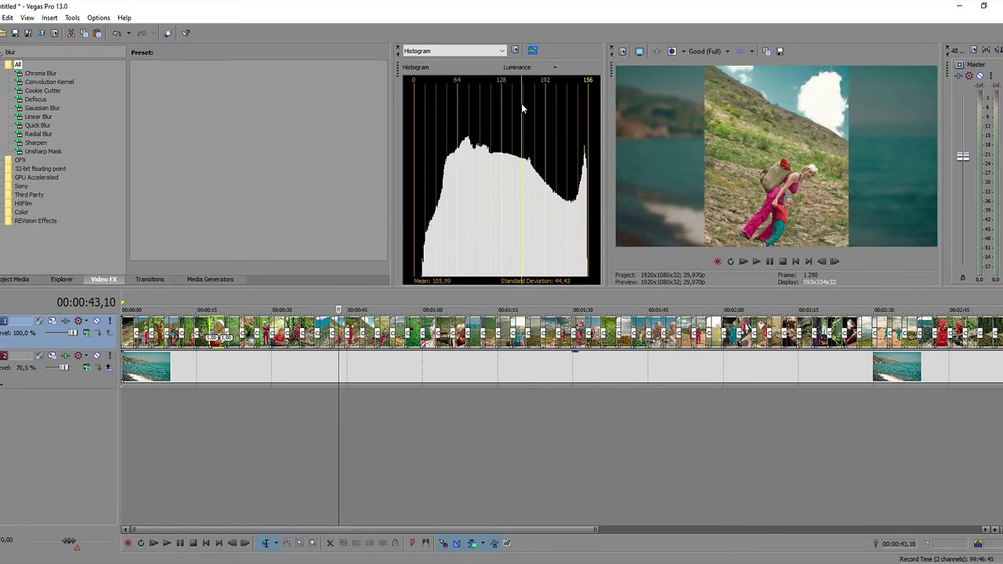
key(Down)
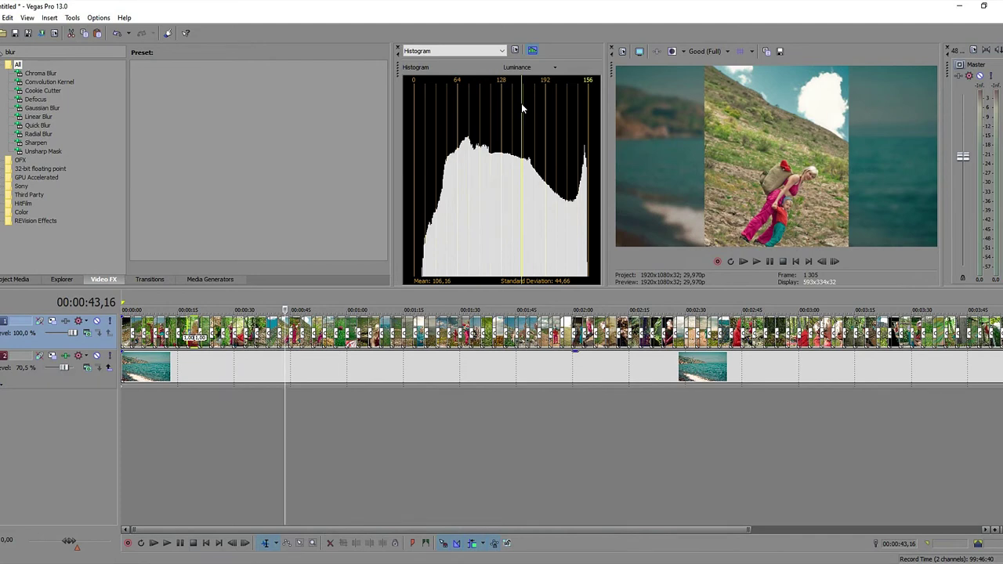
key(ctrl+Right)
key(Up)
drag(665, 523, 853, 538)
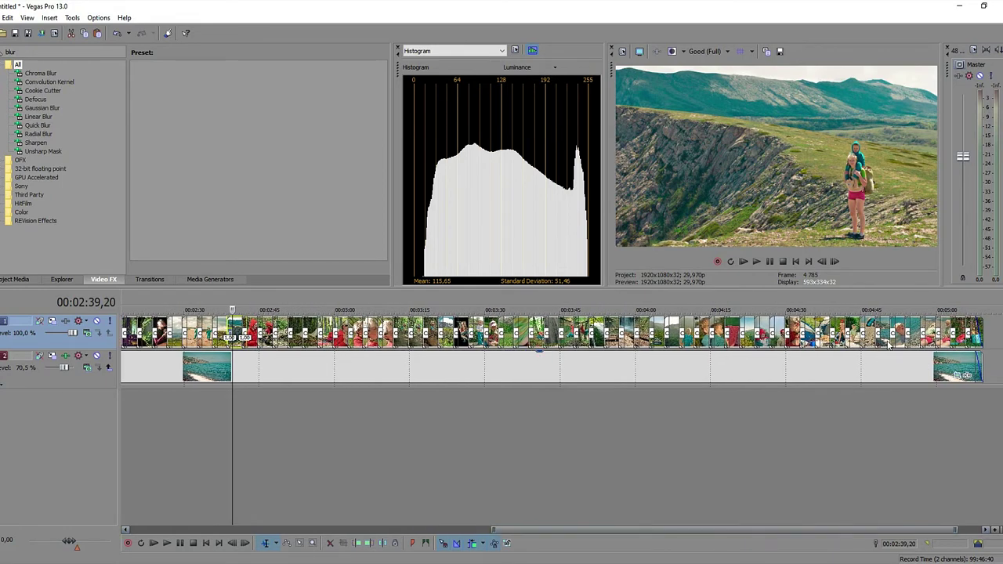
click(889, 345)
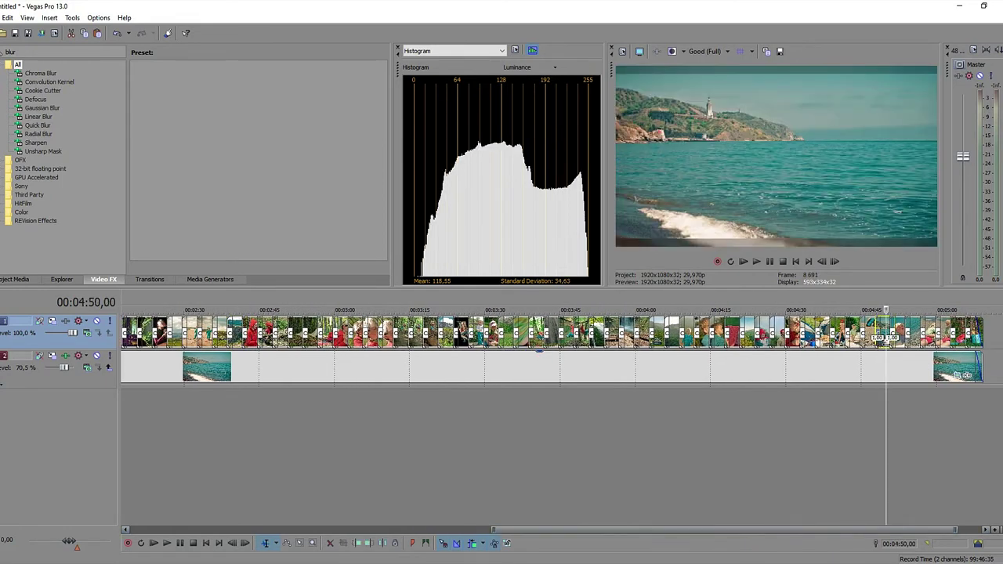
scroll(884, 339, up, 5)
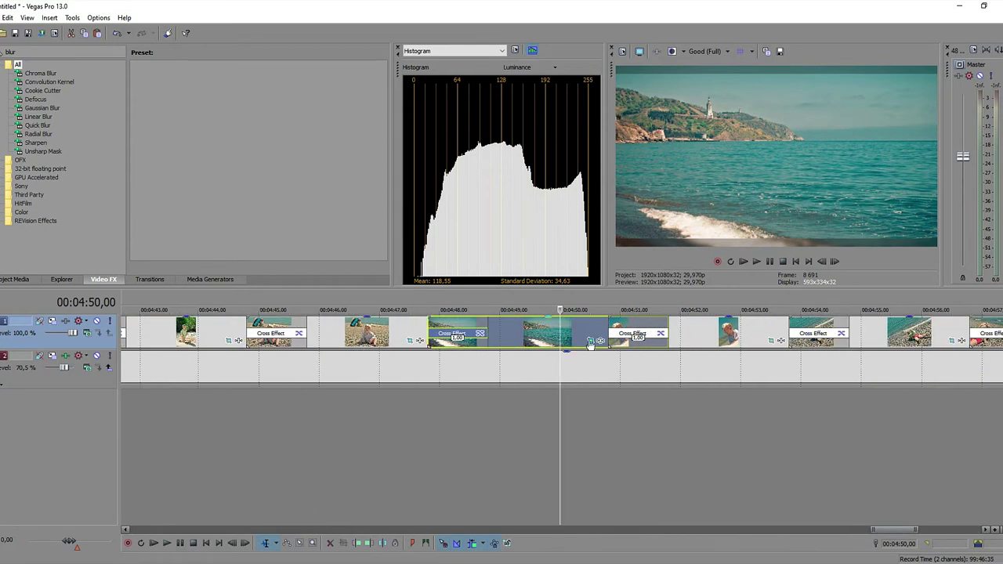
Delete photo 0097's position keyframe at 00:00:04,00 and reset its first keyframe's frame to the Default preset
click(591, 341)
right_click(504, 428)
click(533, 479)
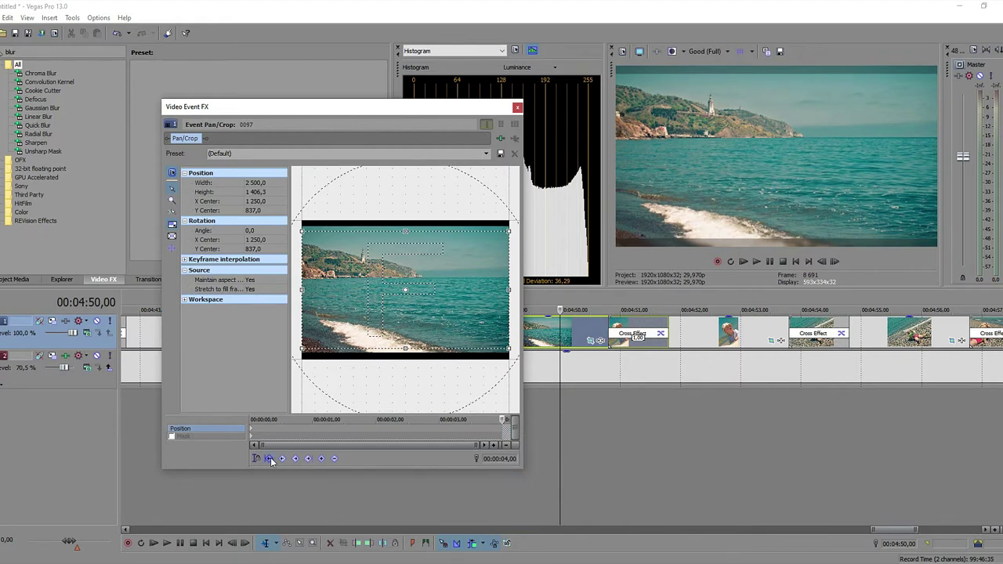
click(486, 154)
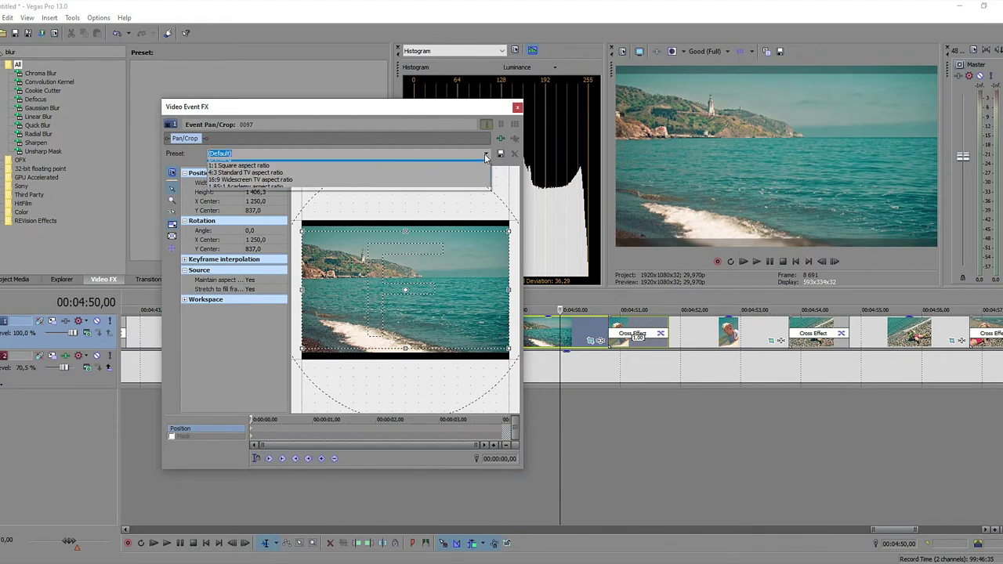
click(414, 159)
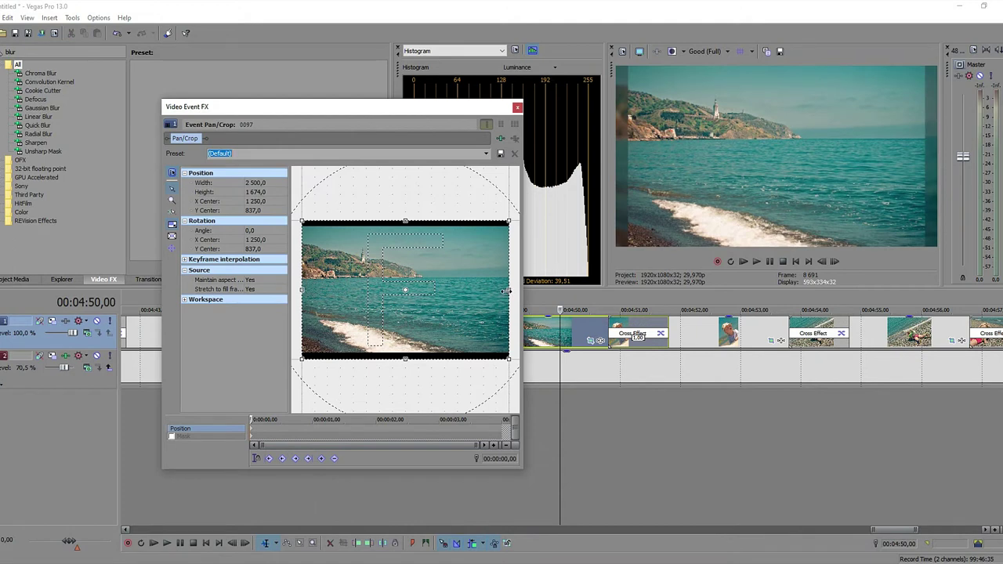
Crop the upper edge of photo 0097's frame to a height of 1 543,4 with Y Center 902,3
drag(507, 291, 504, 290)
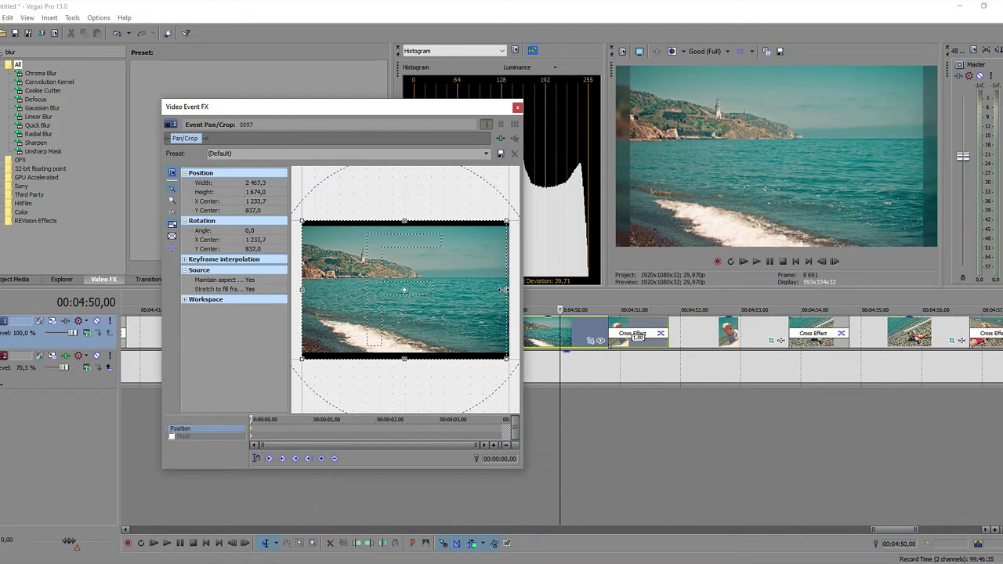
key(ctrl+z)
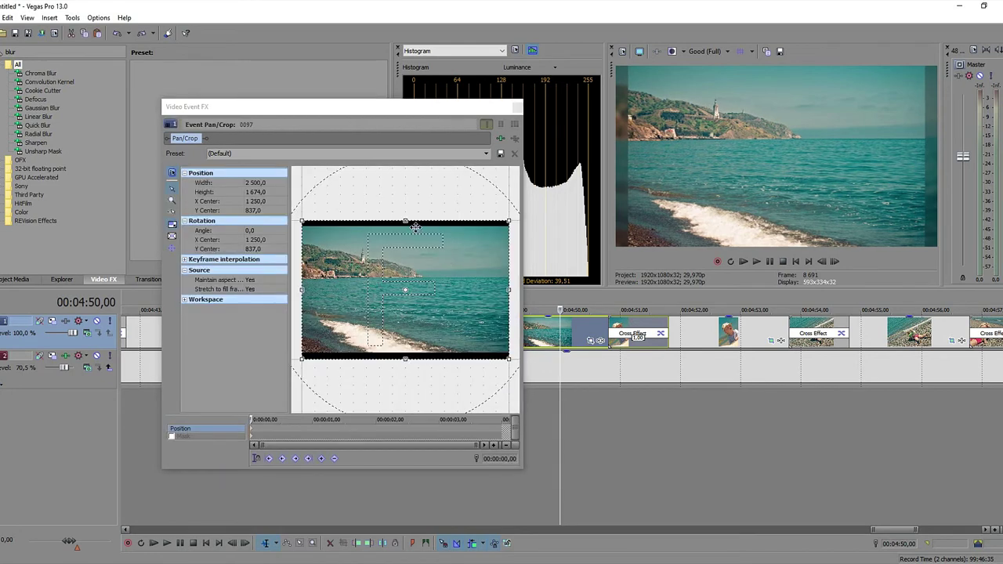
drag(406, 221, 406, 225)
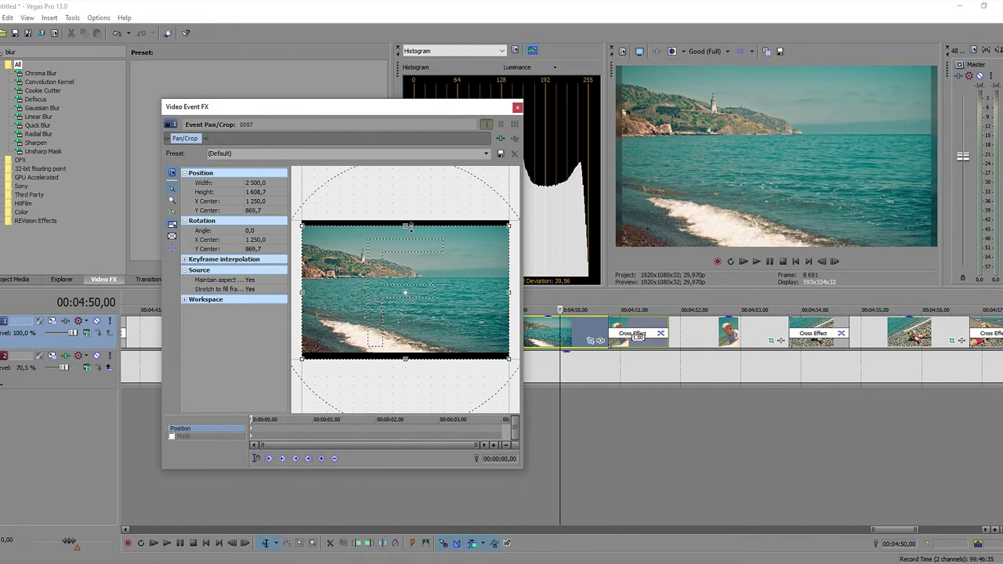
drag(406, 225, 407, 231)
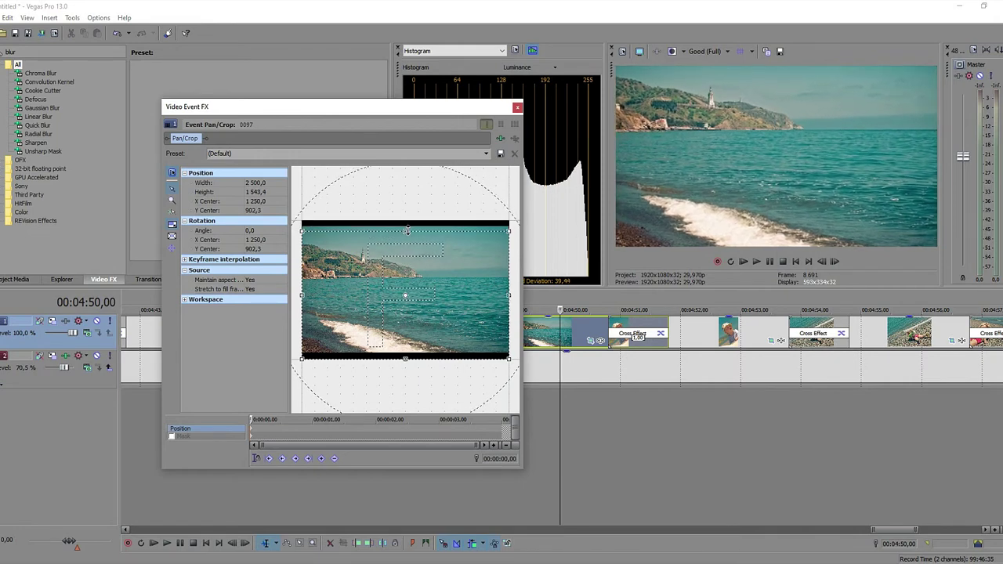
Shrink photo 0097's Pan/Crop frame slightly from its corner for a slow zoom-in and preview it from the preceding photo
click(331, 460)
drag(510, 358, 503, 354)
key(Escape)
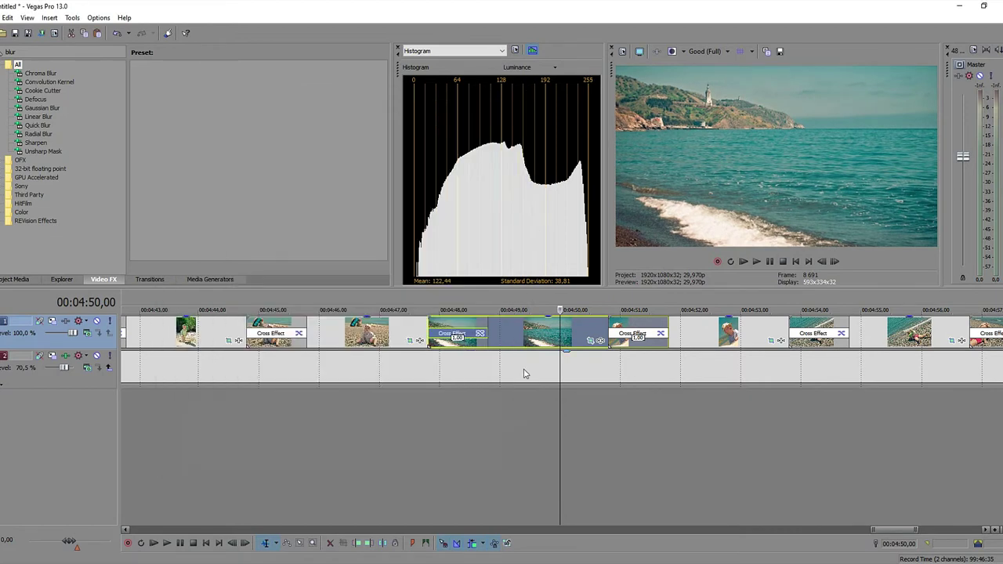
click(420, 331)
key(space)
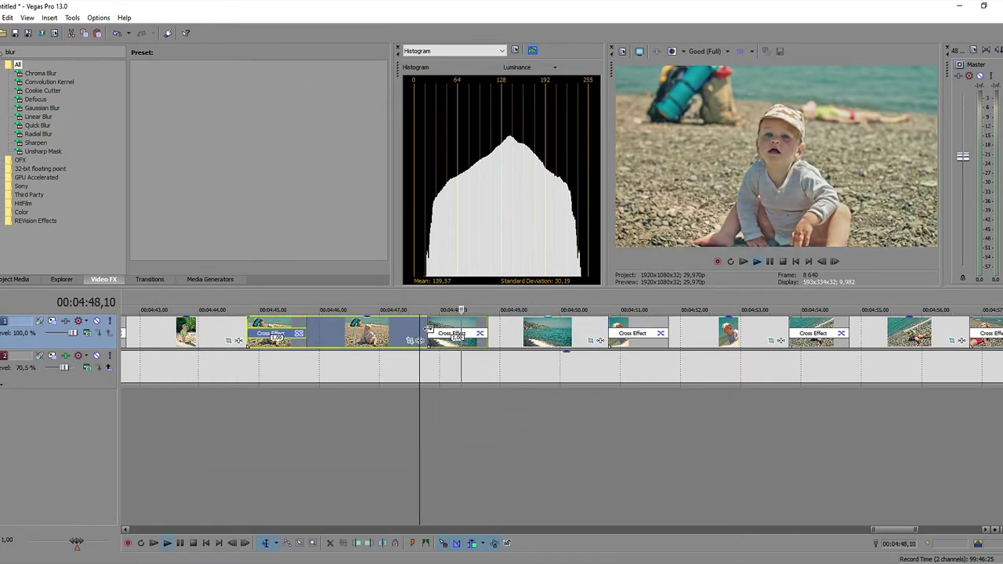